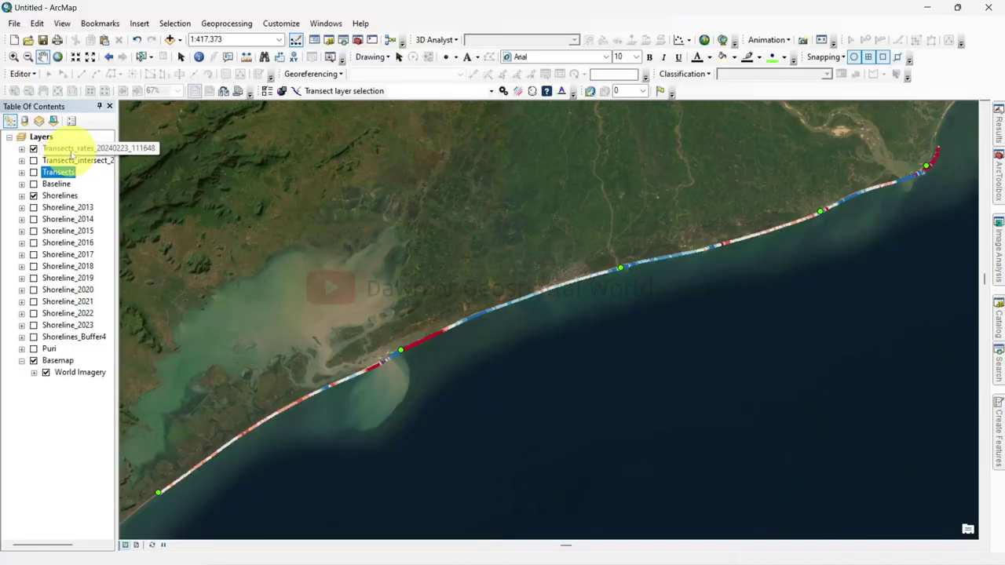
# Open the transect rates attribute table and add a Double field named Latitude.
pyautogui.rightClick(71, 152)
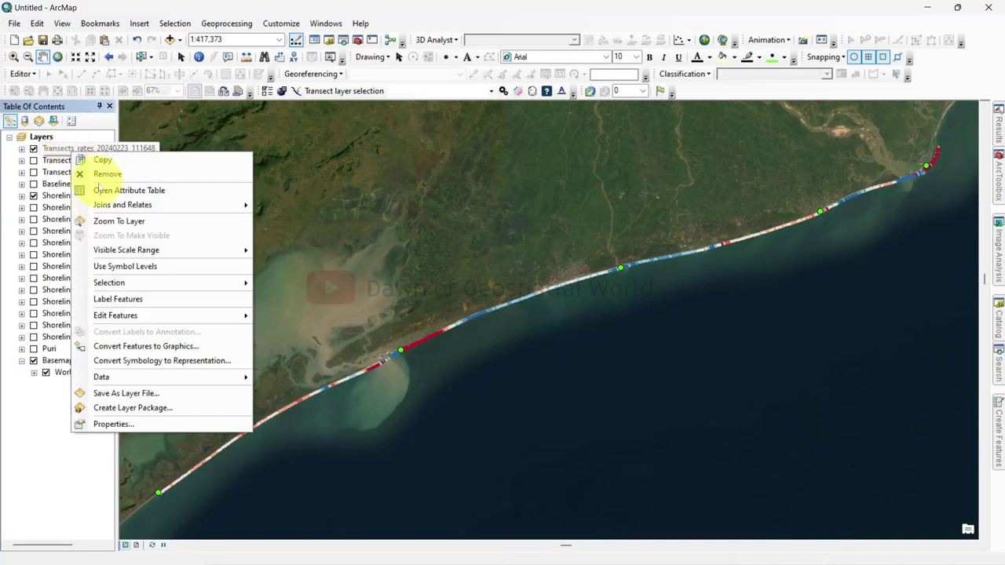
pyautogui.click(102, 188)
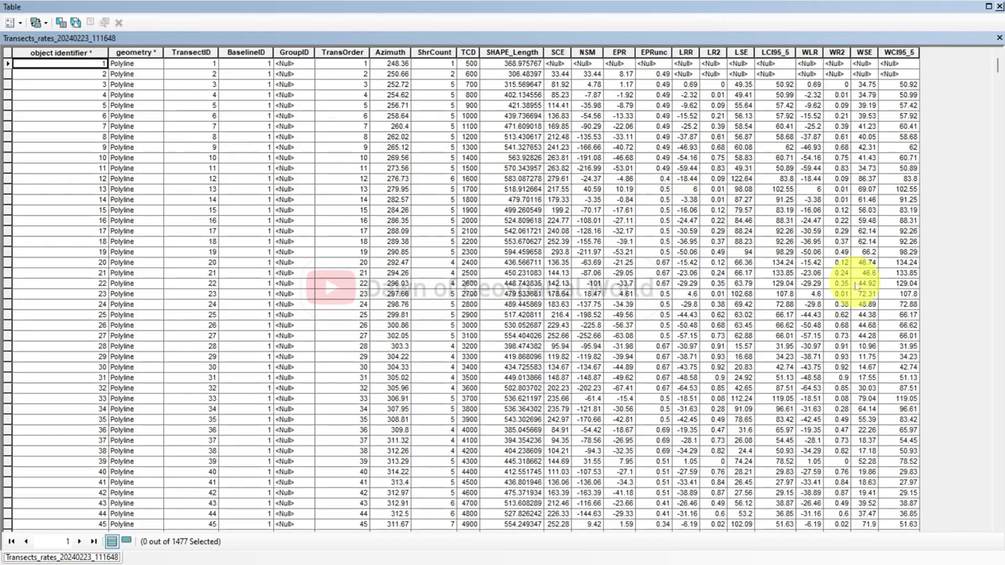
pyautogui.click(16, 23)
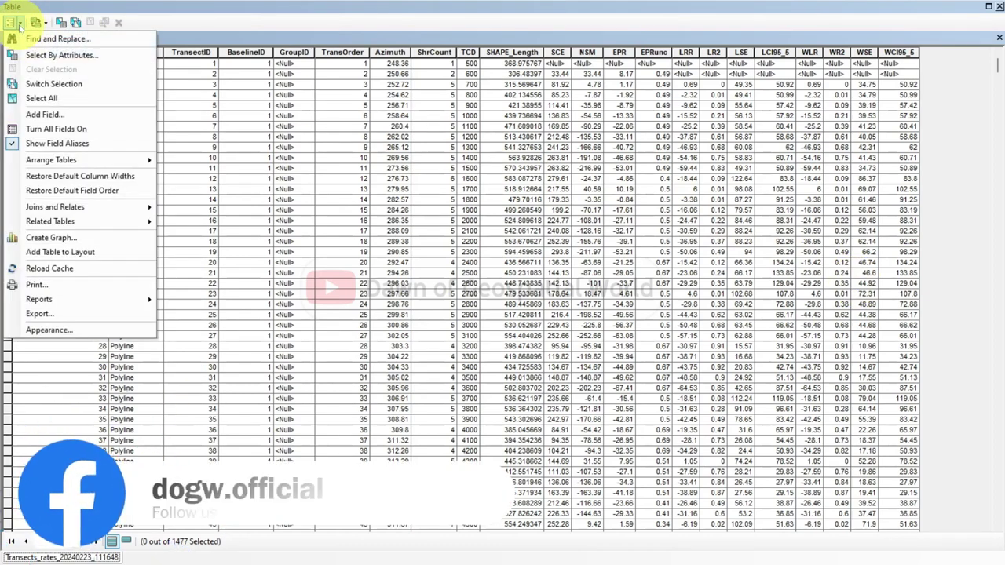
pyautogui.click(46, 114)
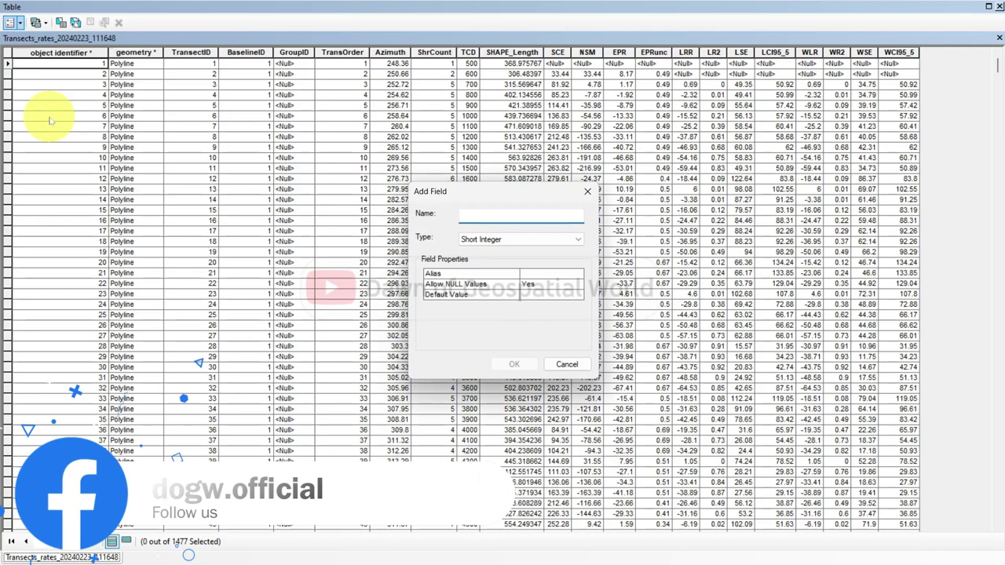
pyautogui.write('Latitude')
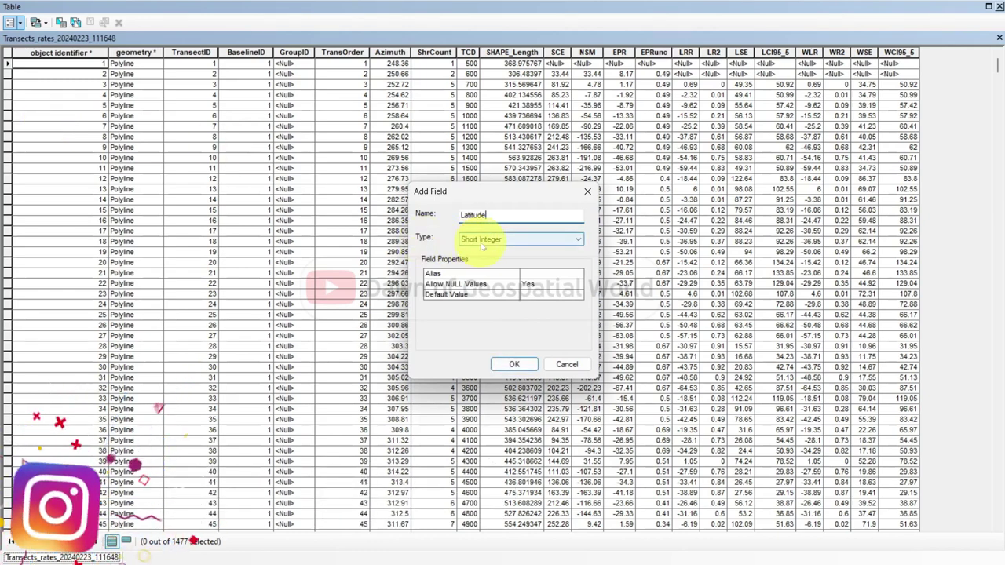
pyautogui.click(510, 240)
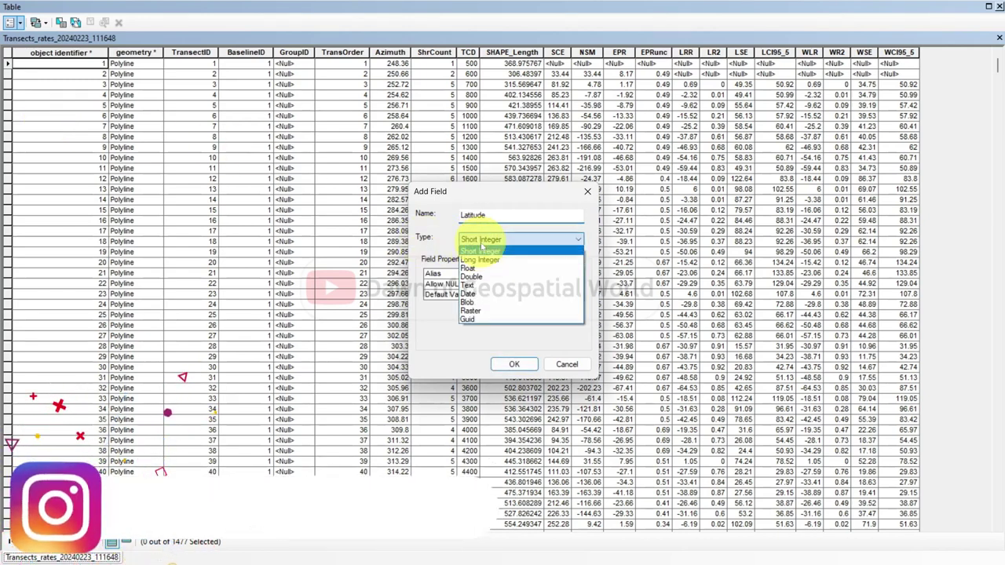
pyautogui.click(475, 277)
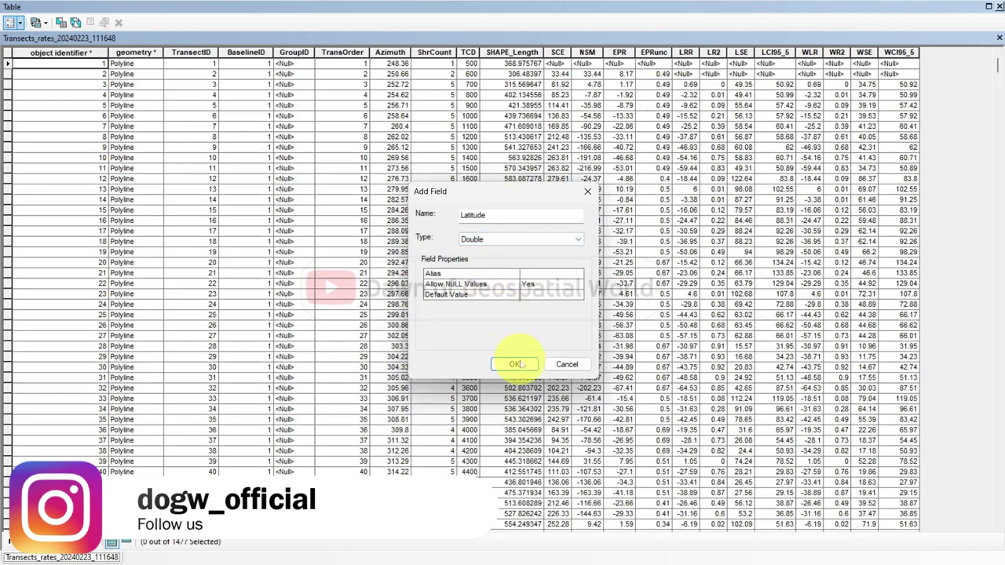
pyautogui.click(515, 366)
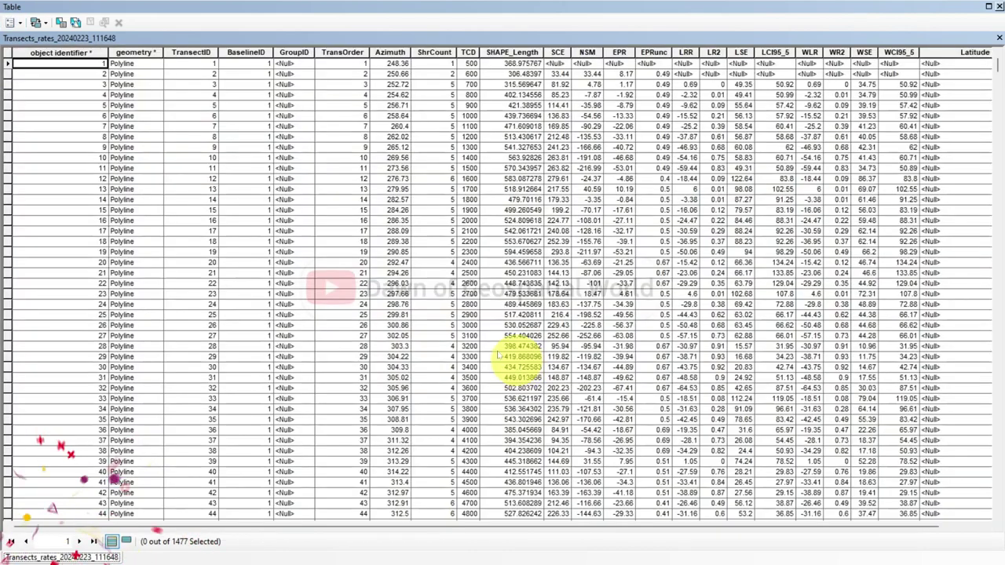
# Add a second Double field named Longitude to the table.
pyautogui.click(21, 23)
pyautogui.click(47, 110)
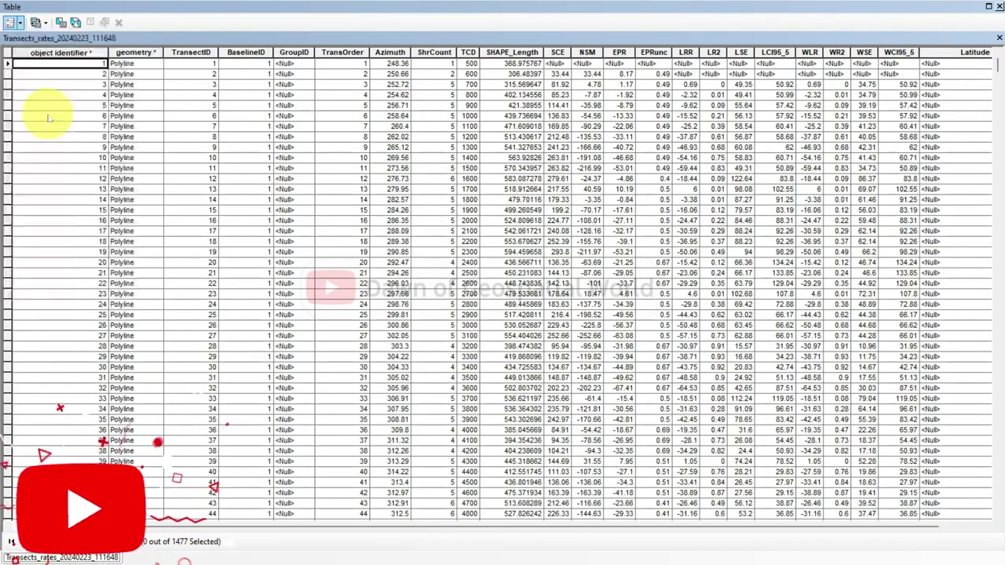
pyautogui.write('Long')
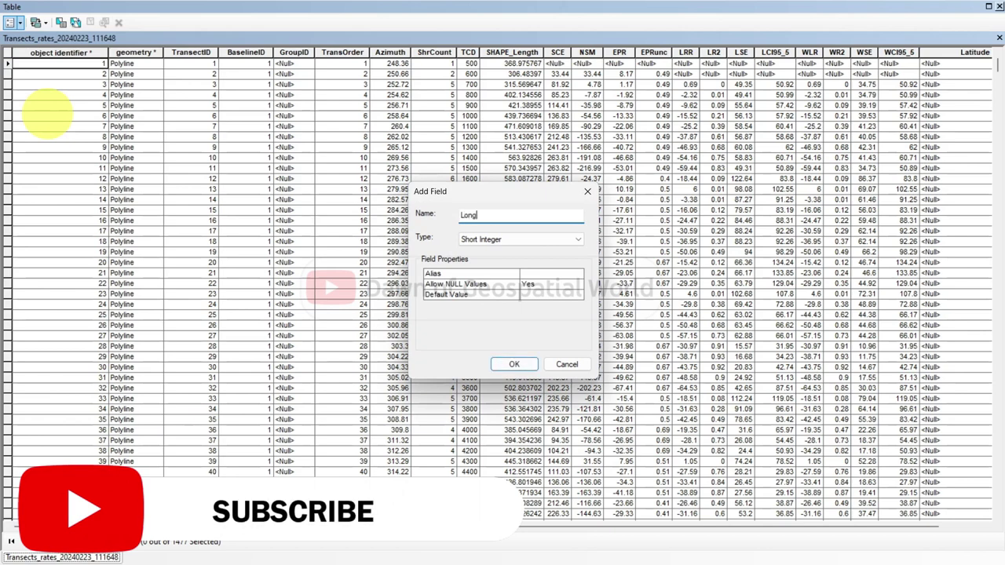
pyautogui.write('itude')
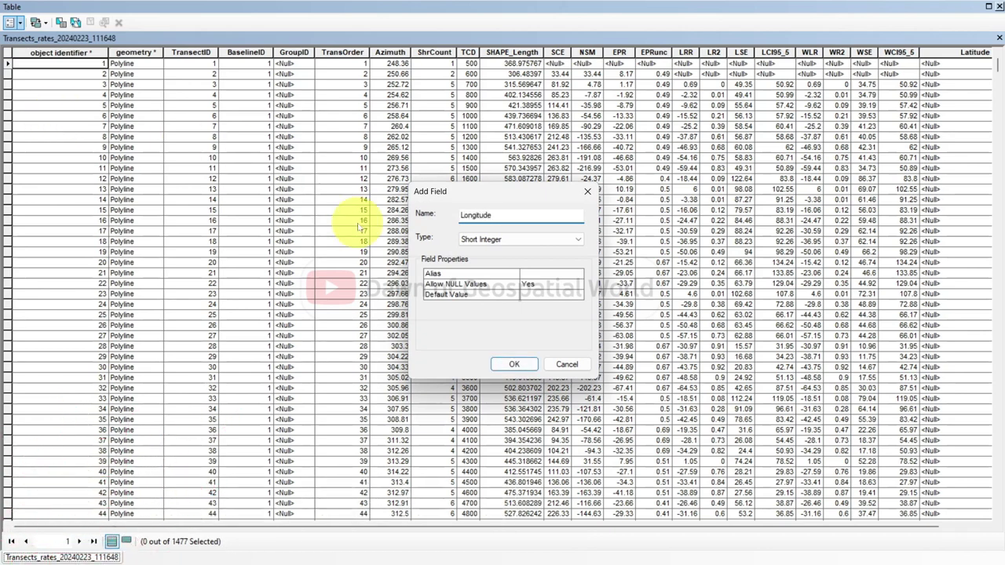
pyautogui.click(485, 241)
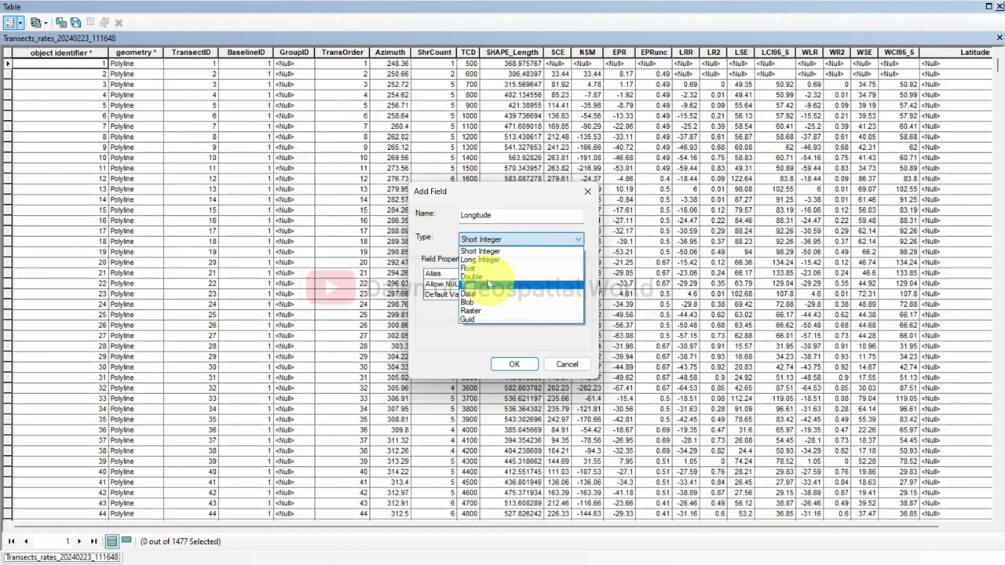
pyautogui.click(483, 277)
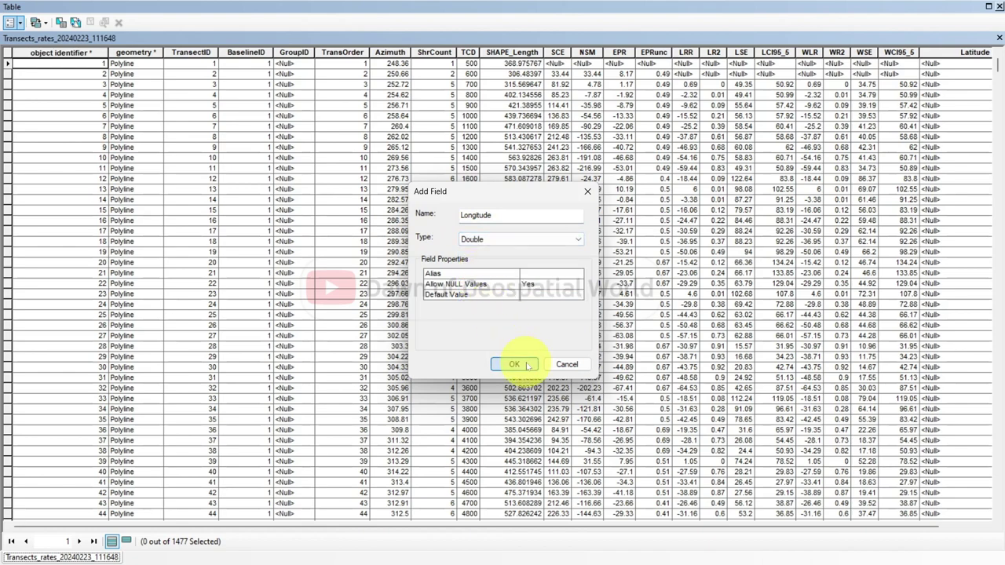
pyautogui.click(514, 364)
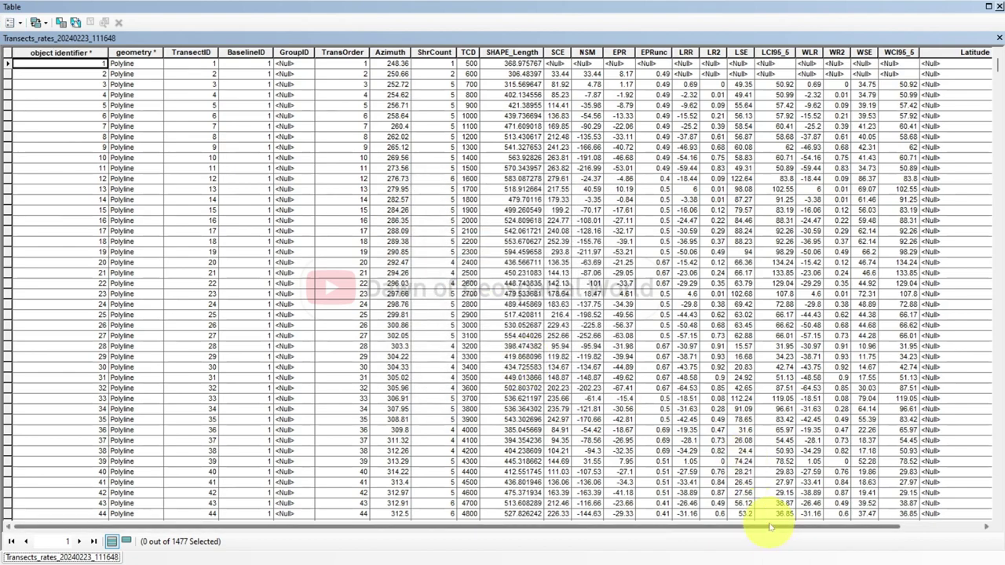
# Calculate Latitude as Y Coordinate of Line Start in Decimal Degrees.
pyautogui.moveTo(769, 527); pyautogui.dragTo(840, 523)
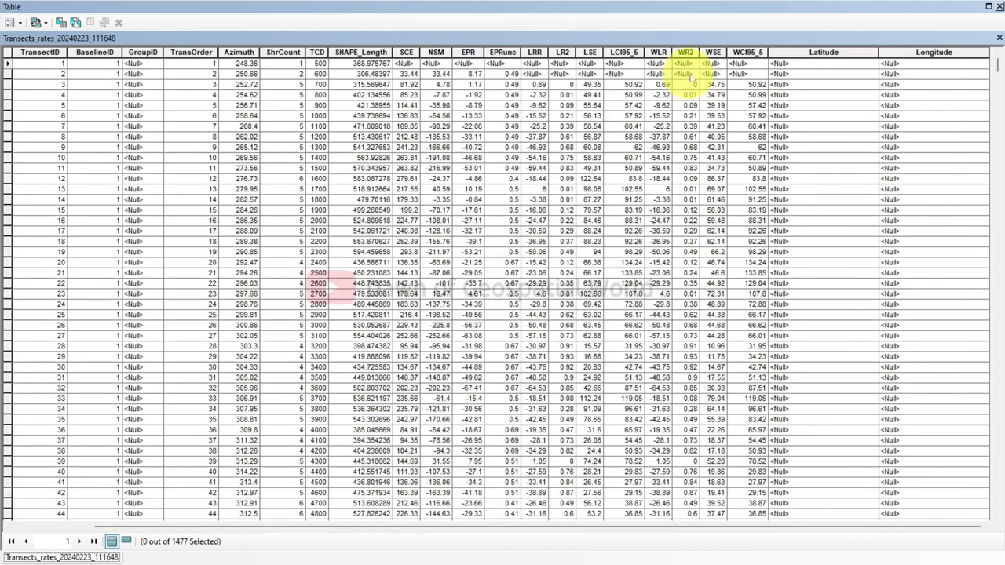
pyautogui.click(805, 53)
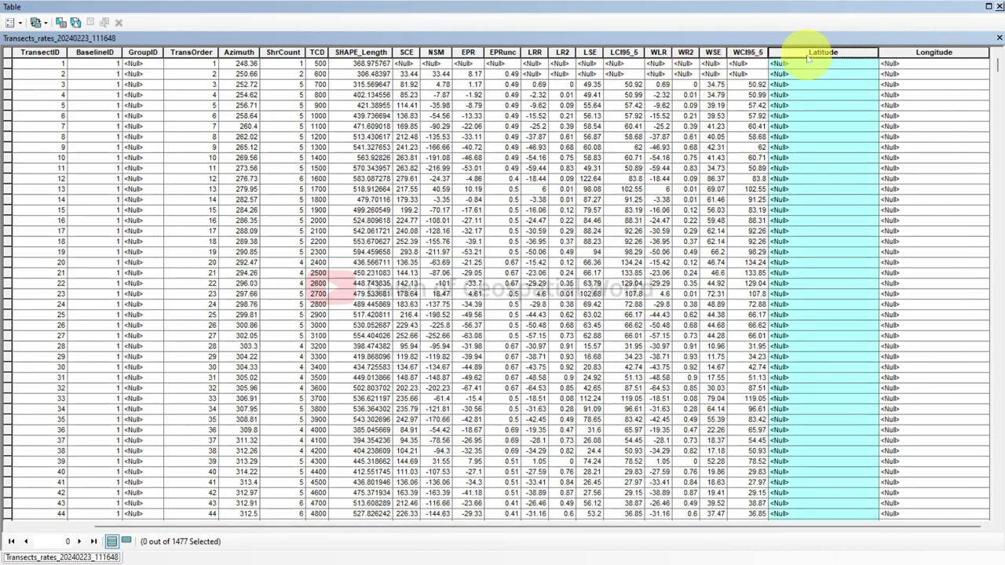
pyautogui.rightClick(807, 54)
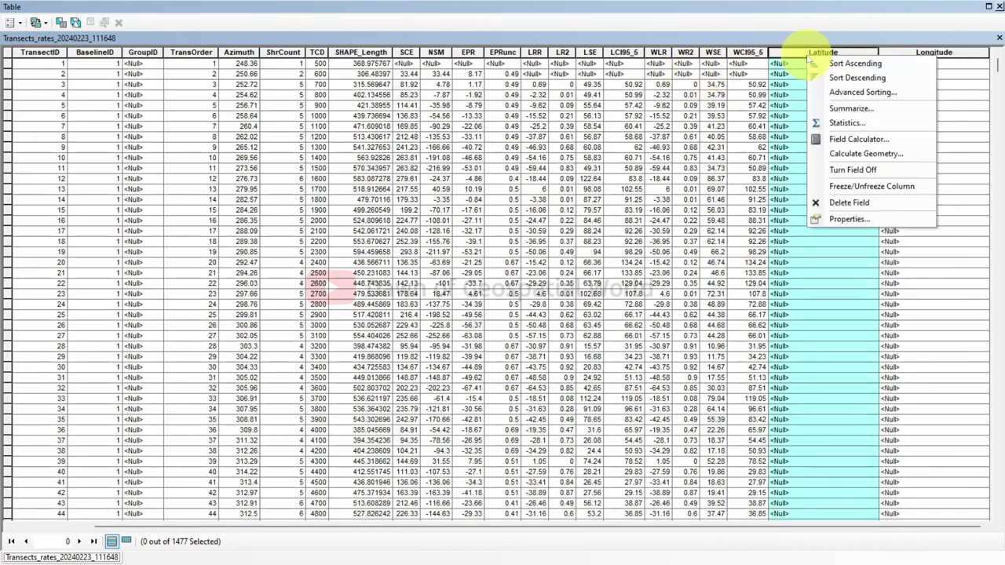
pyautogui.click(856, 154)
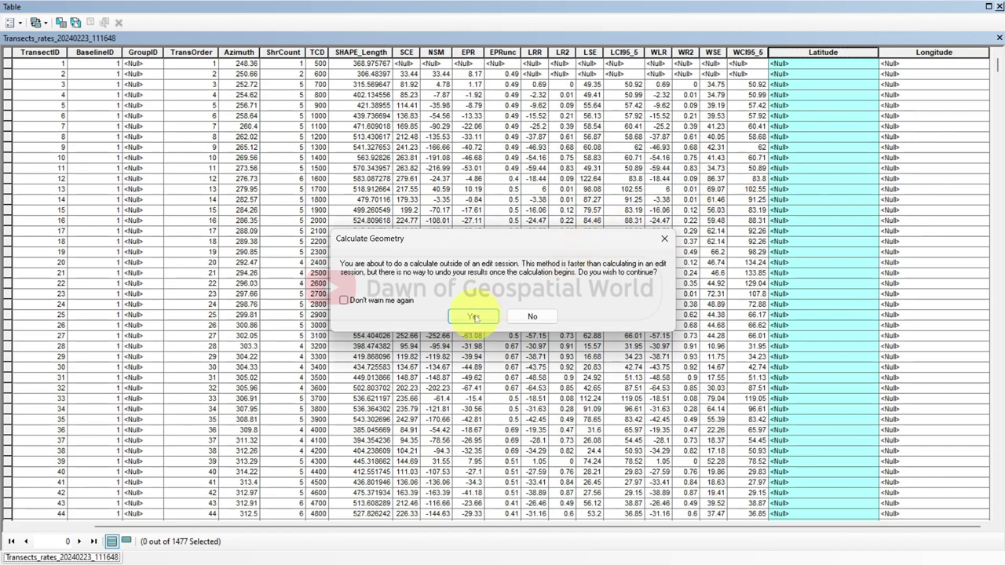
pyautogui.click(474, 316)
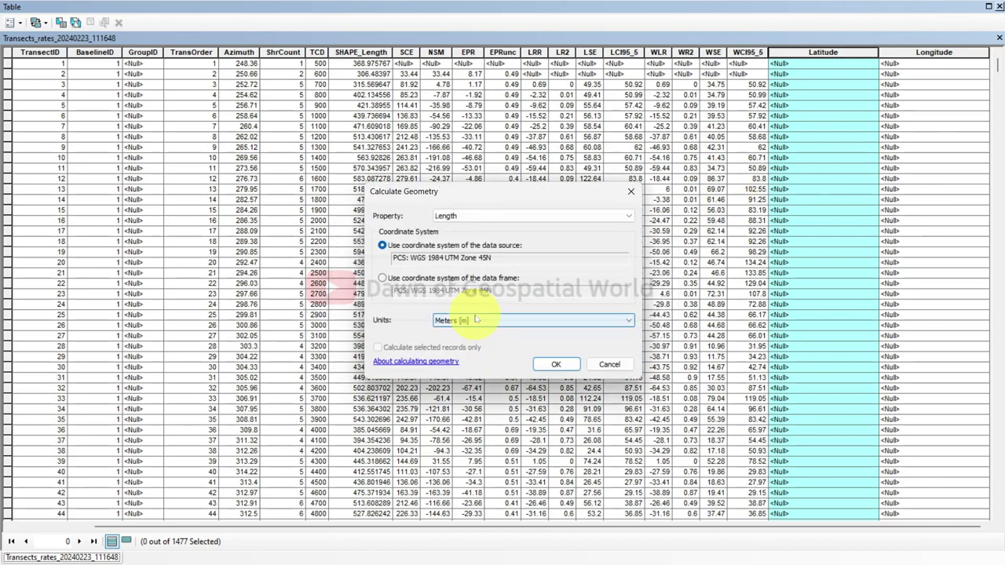
pyautogui.click(479, 217)
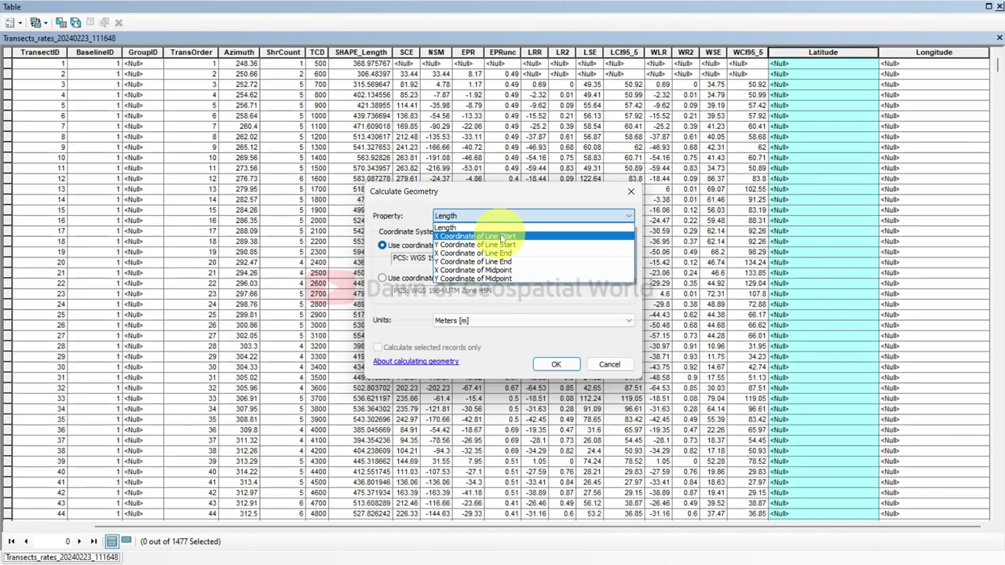
pyautogui.click(504, 245)
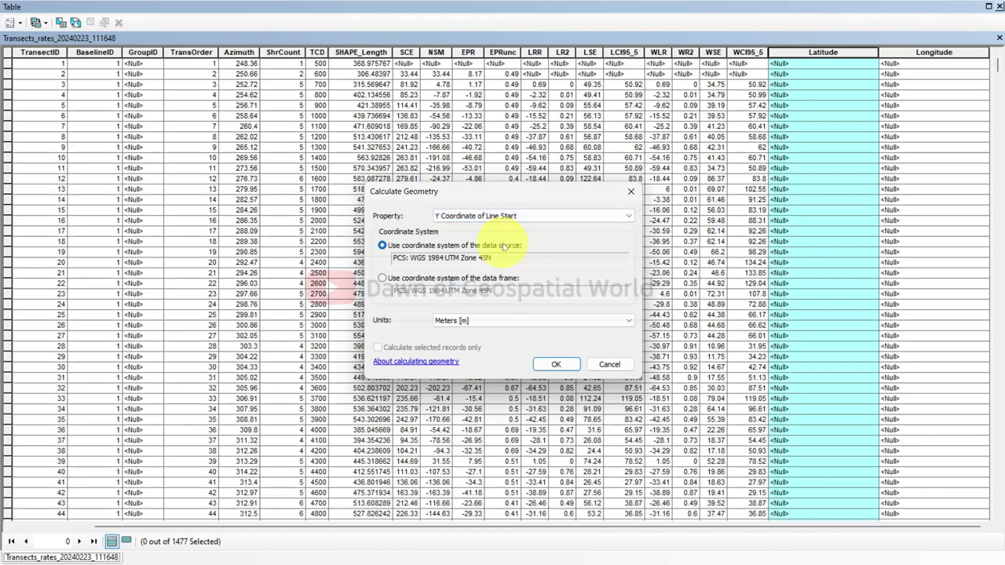
pyautogui.click(516, 319)
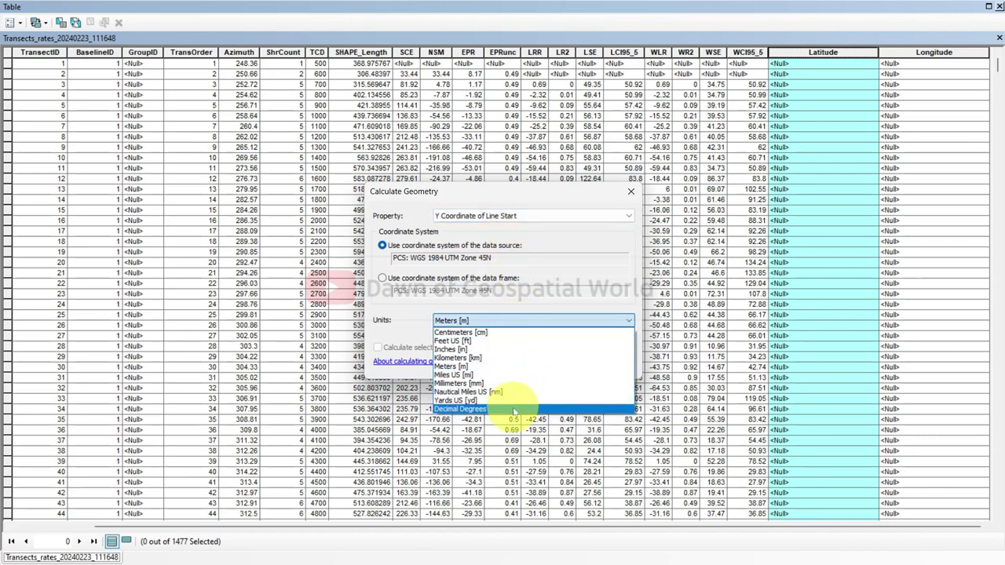
pyautogui.click(514, 410)
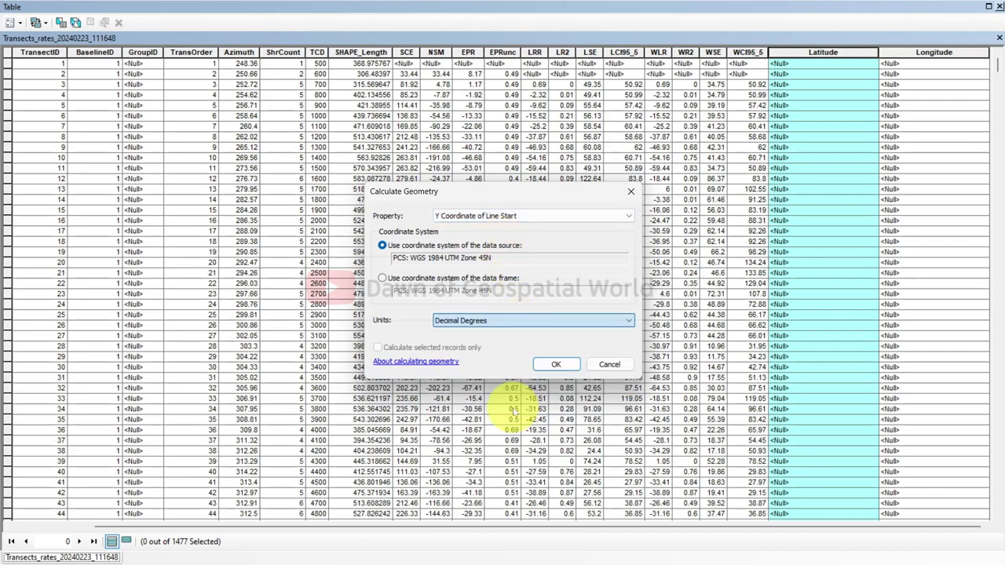
pyautogui.click(556, 366)
pyautogui.click(472, 322)
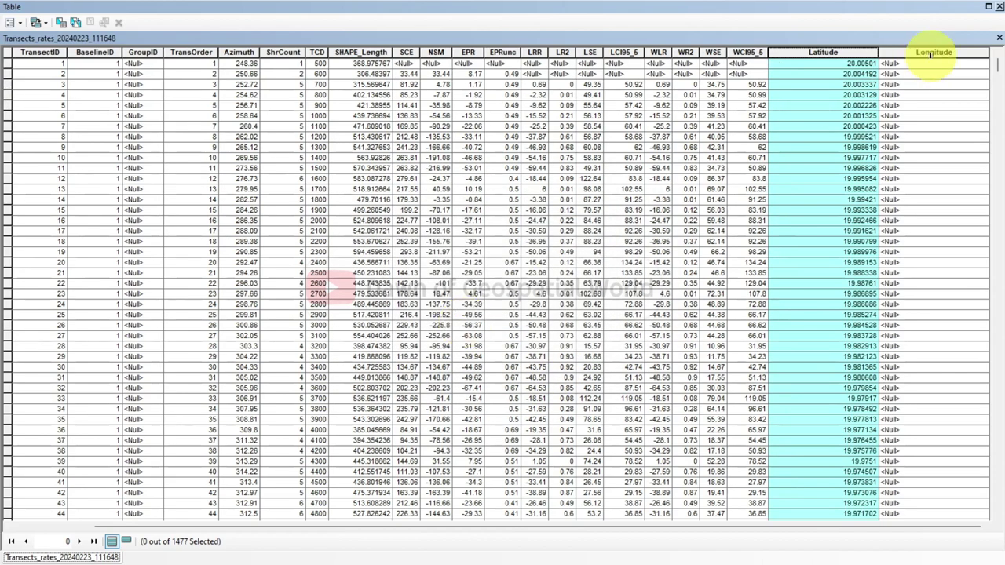
# Calculate Longitude as X Coordinate of Line Start in Decimal Degrees.
pyautogui.click(901, 51)
pyautogui.rightClick(901, 54)
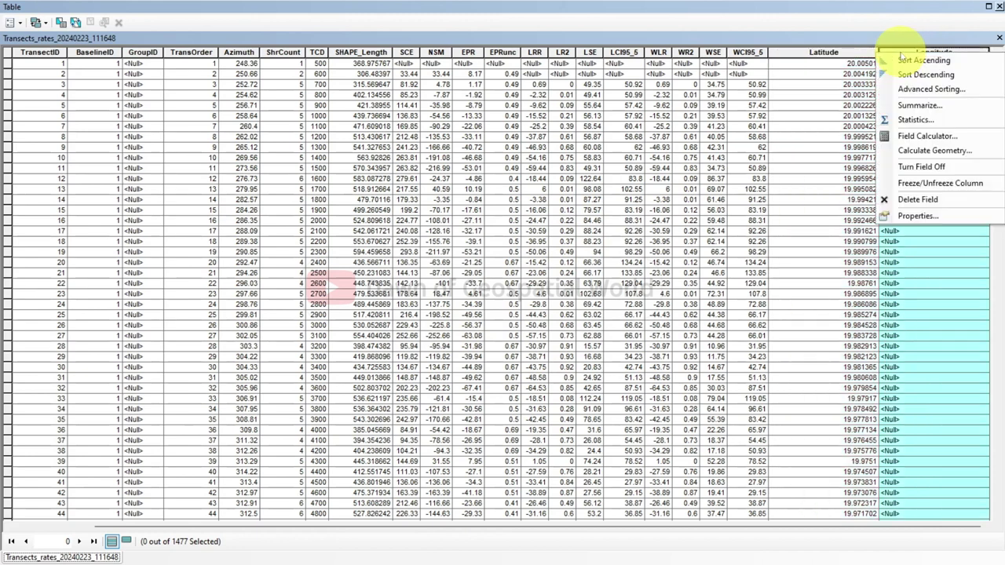
pyautogui.click(926, 151)
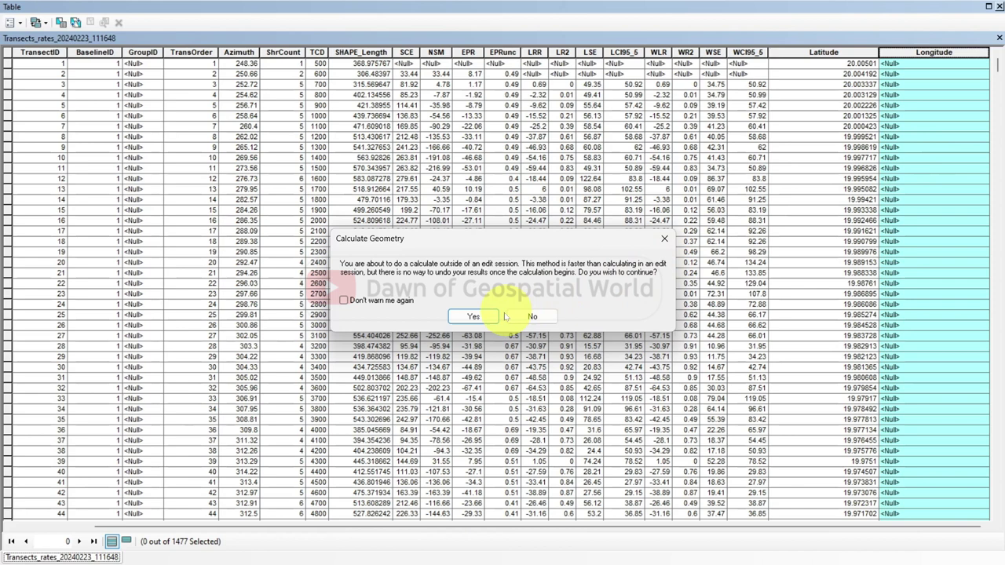
pyautogui.click(494, 322)
pyautogui.click(461, 216)
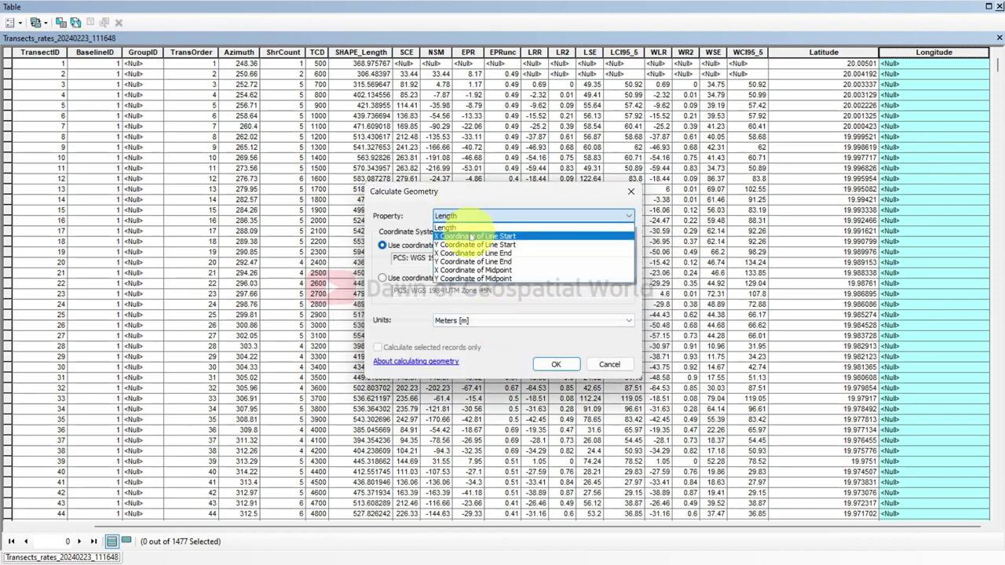
pyautogui.click(470, 236)
pyautogui.click(496, 320)
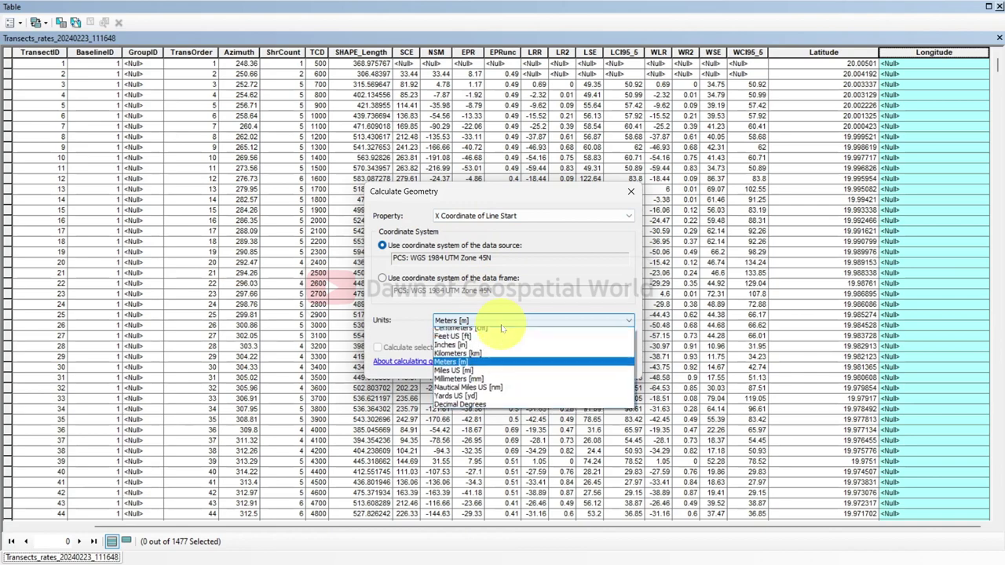
pyautogui.click(487, 409)
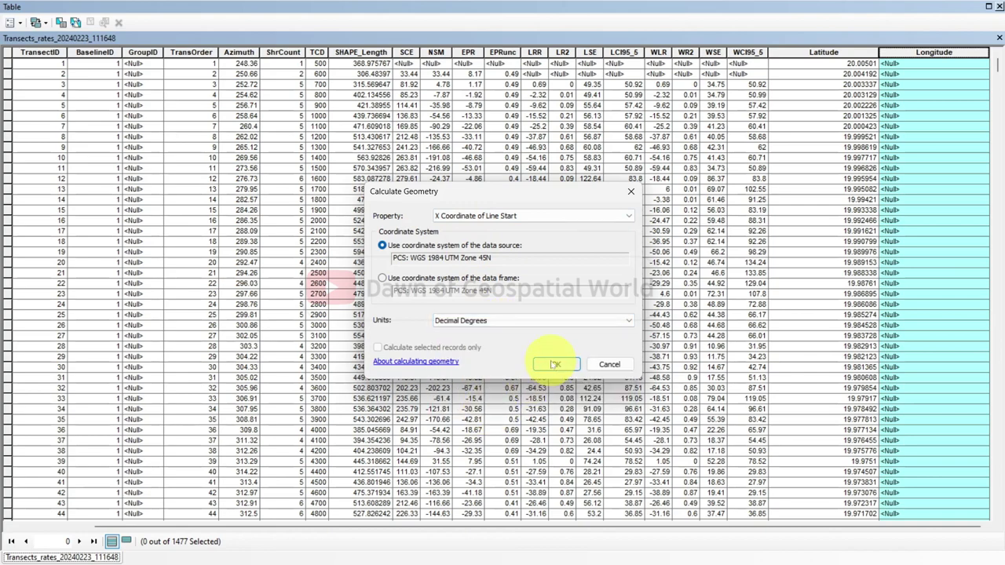
pyautogui.click(554, 365)
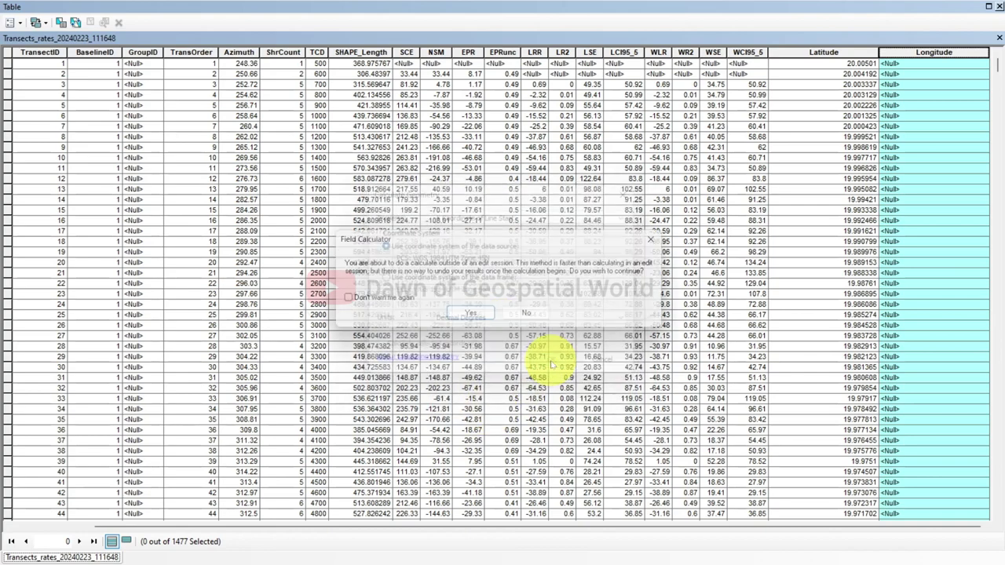
pyautogui.click(472, 318)
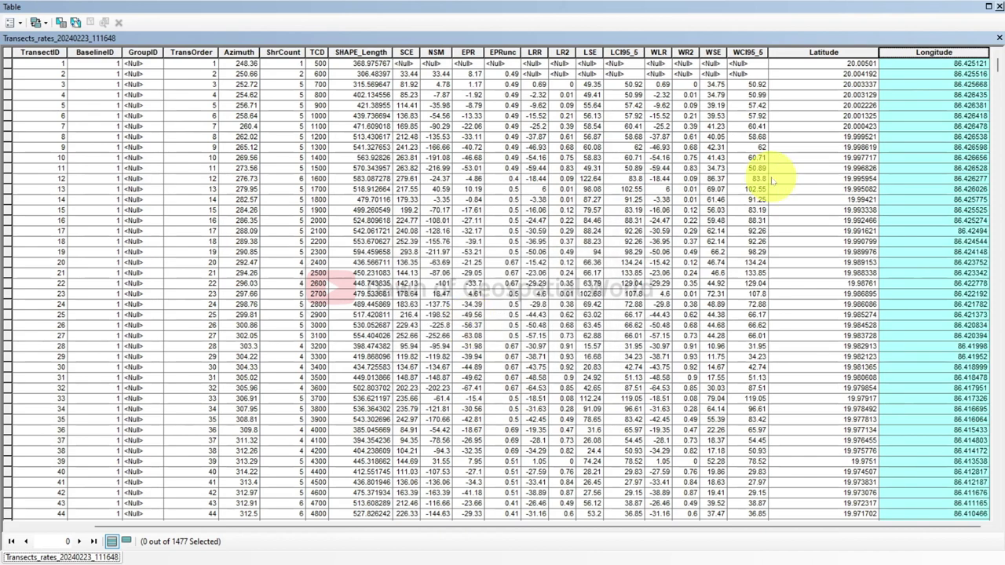
pyautogui.click(19, 23)
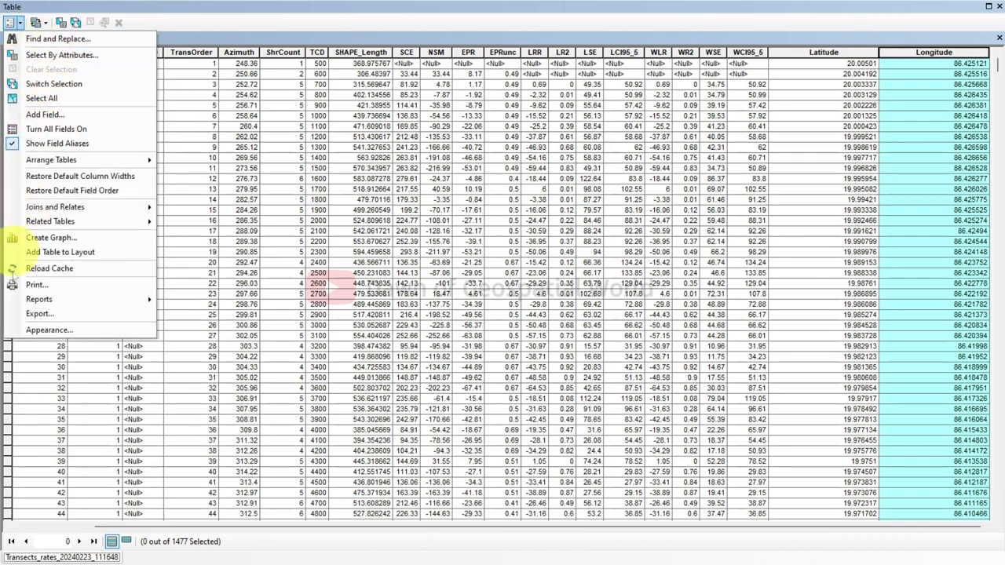
pyautogui.click(26, 367)
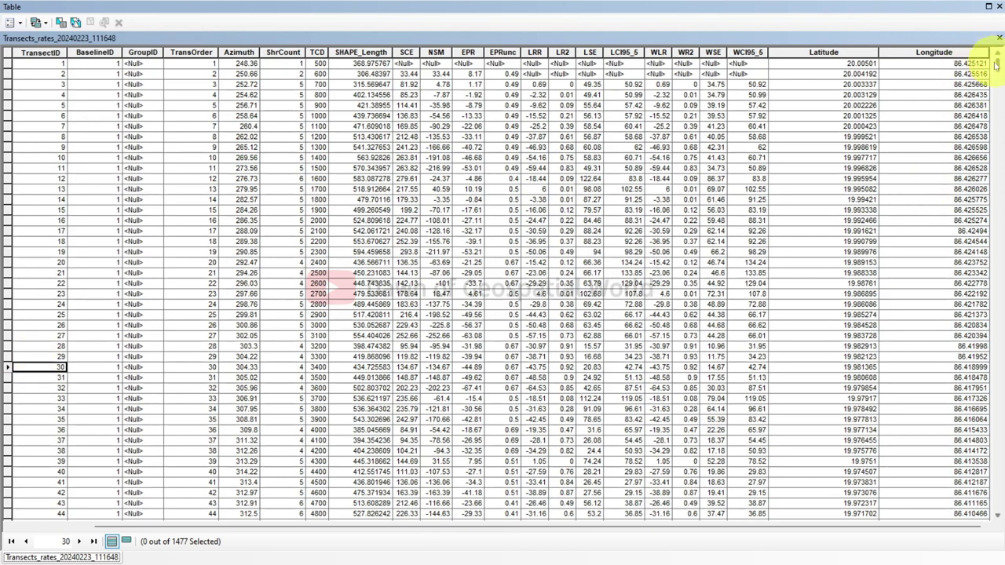
# Close the attribute table and open the Table To Excel tool via a search for 'excel'.
pyautogui.click(998, 7)
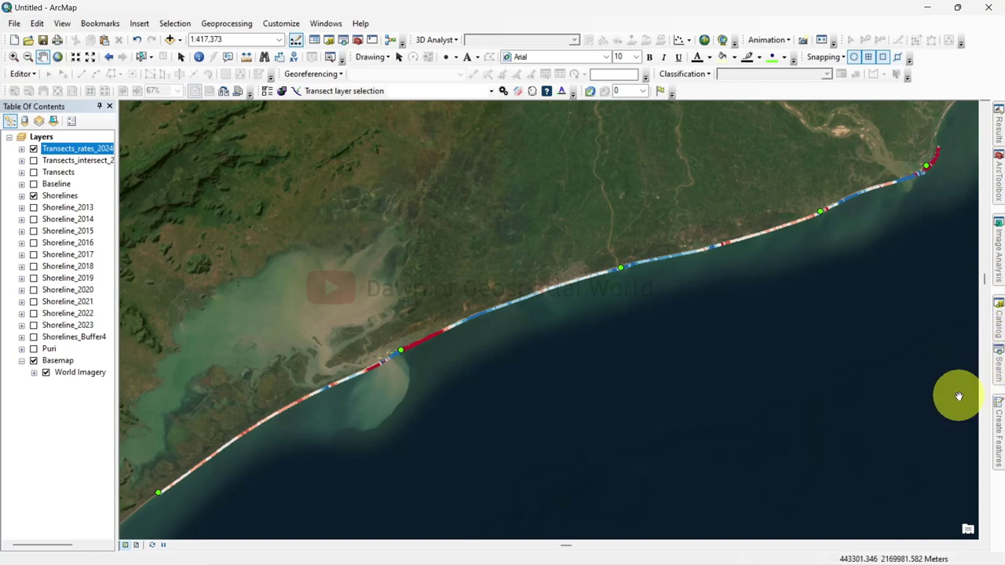
pyautogui.click(997, 365)
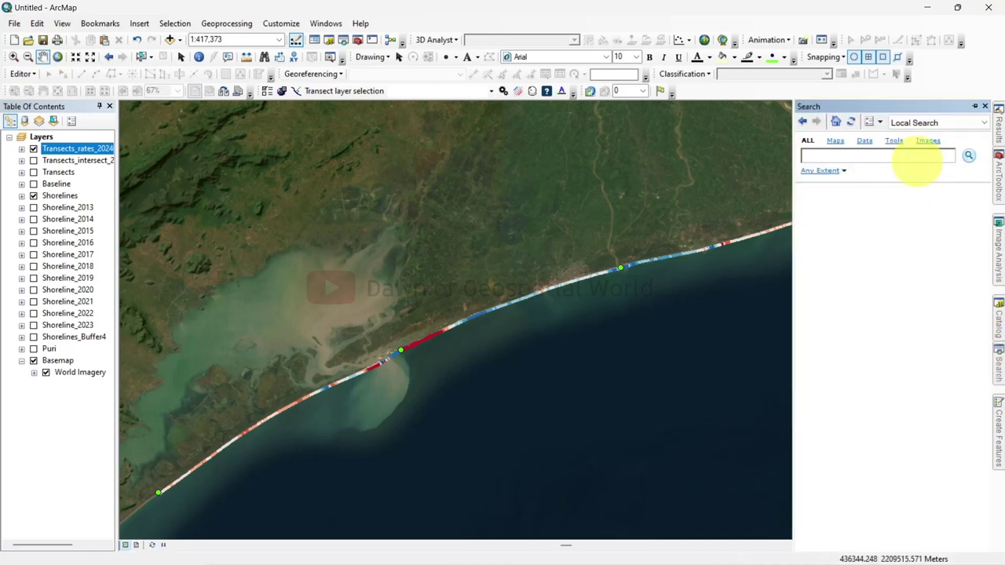
pyautogui.write('excel')
pyautogui.press('Return')
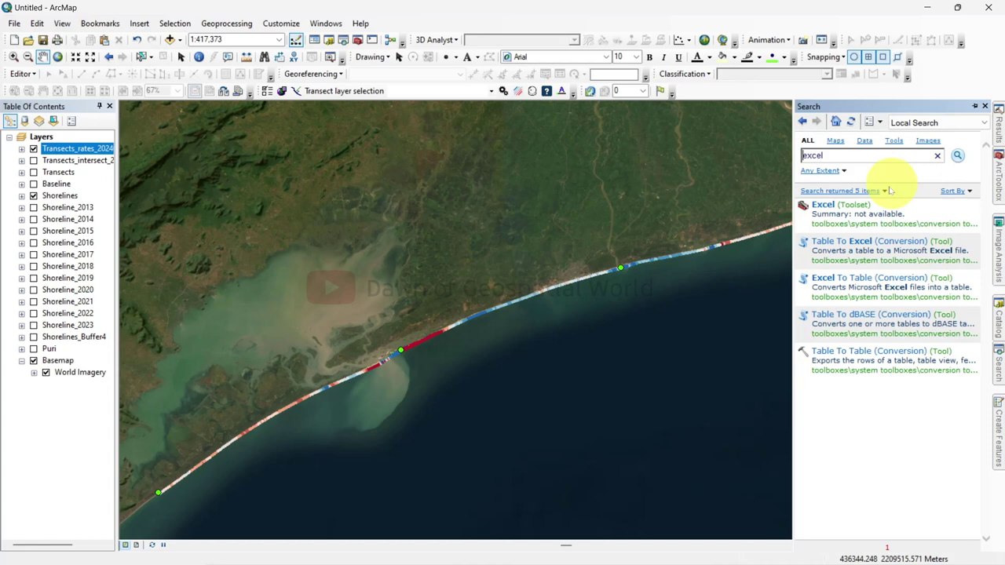
pyautogui.click(842, 238)
pyautogui.click(667, 132)
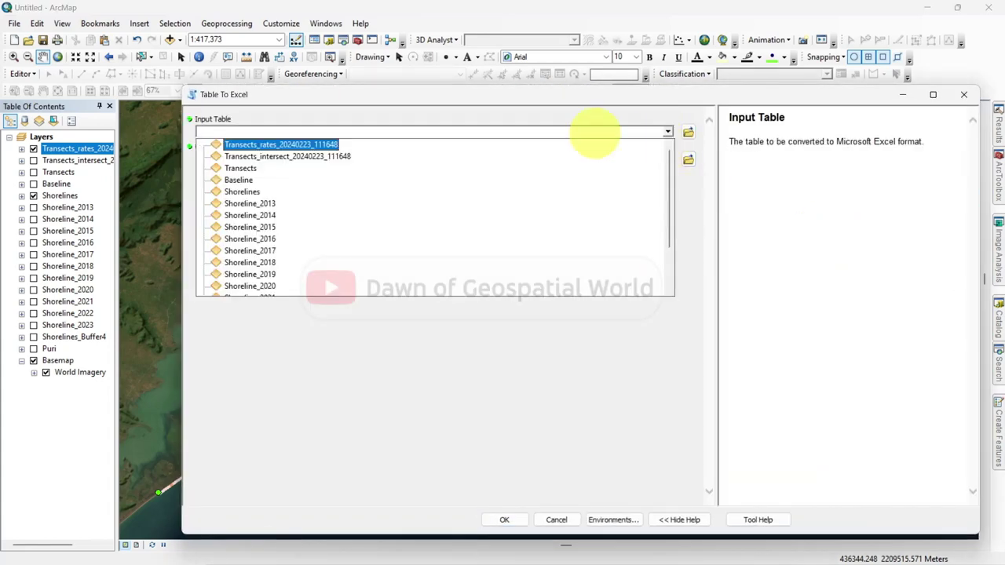
# Set input Transects_rates_20240223_111648 and output 'Shoreline Change Rates' in the Shoreline Change folder.
pyautogui.click(298, 145)
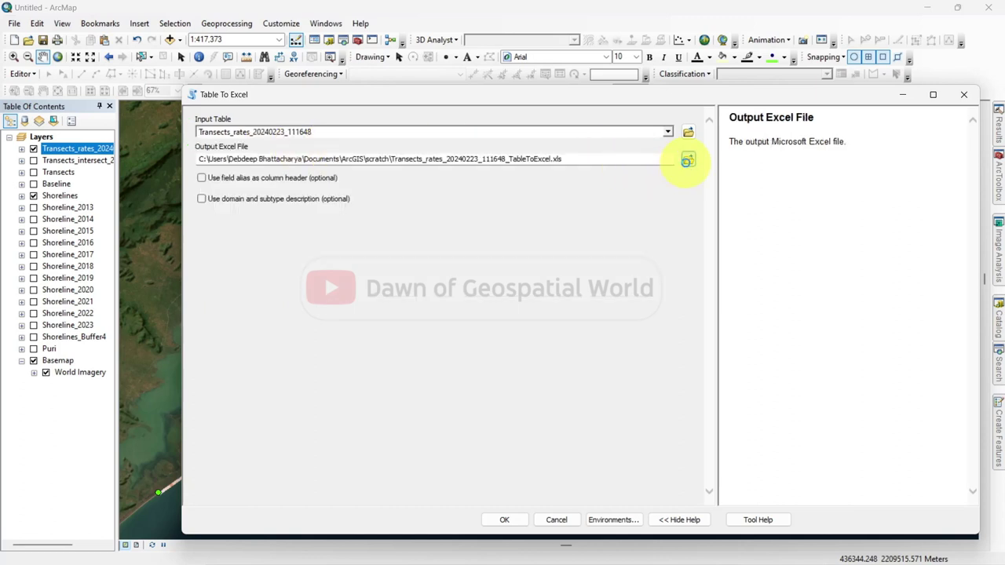
pyautogui.click(687, 160)
pyautogui.click(663, 207)
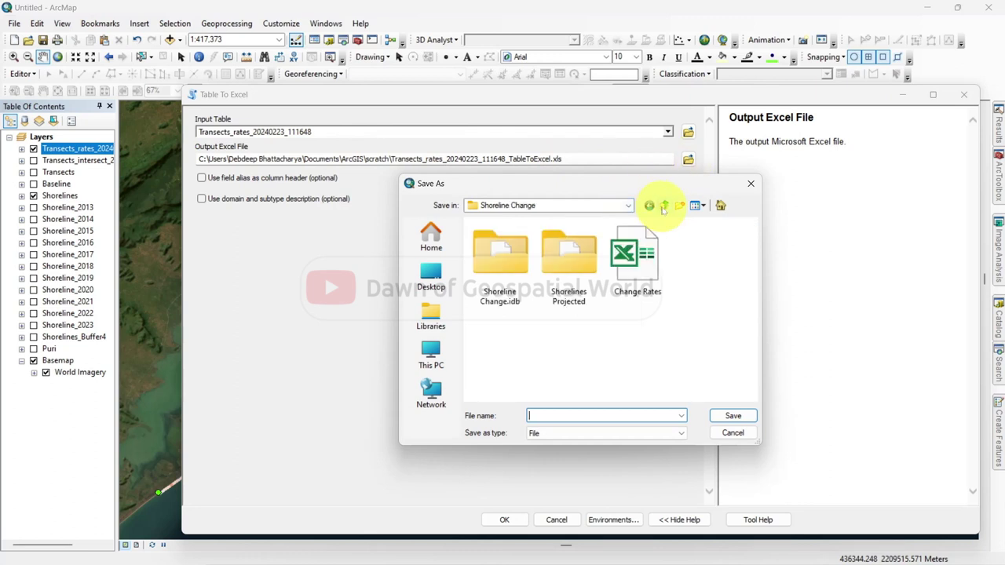
pyautogui.click(589, 416)
pyautogui.write('Shoreline C')
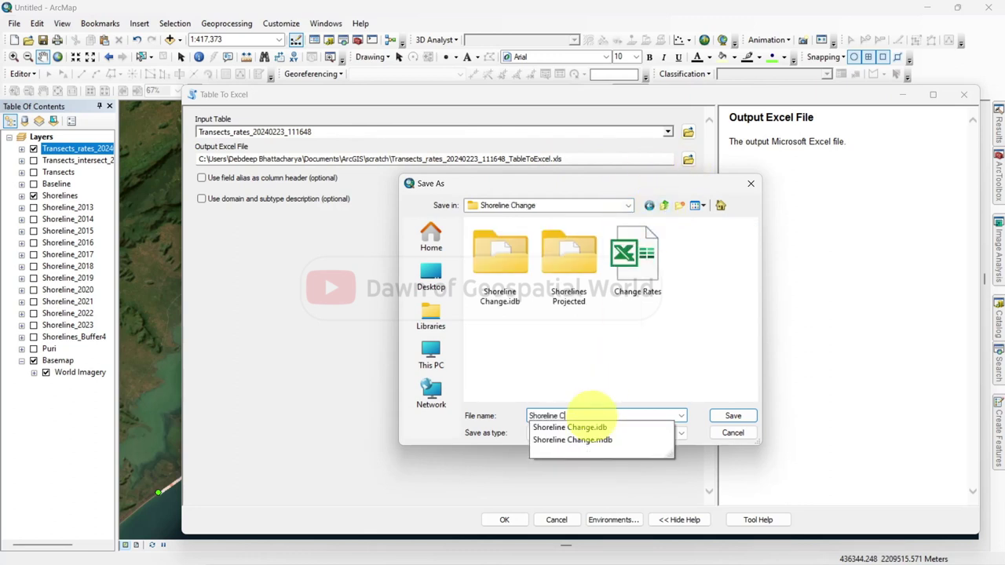
pyautogui.write('hange Rates.xls')
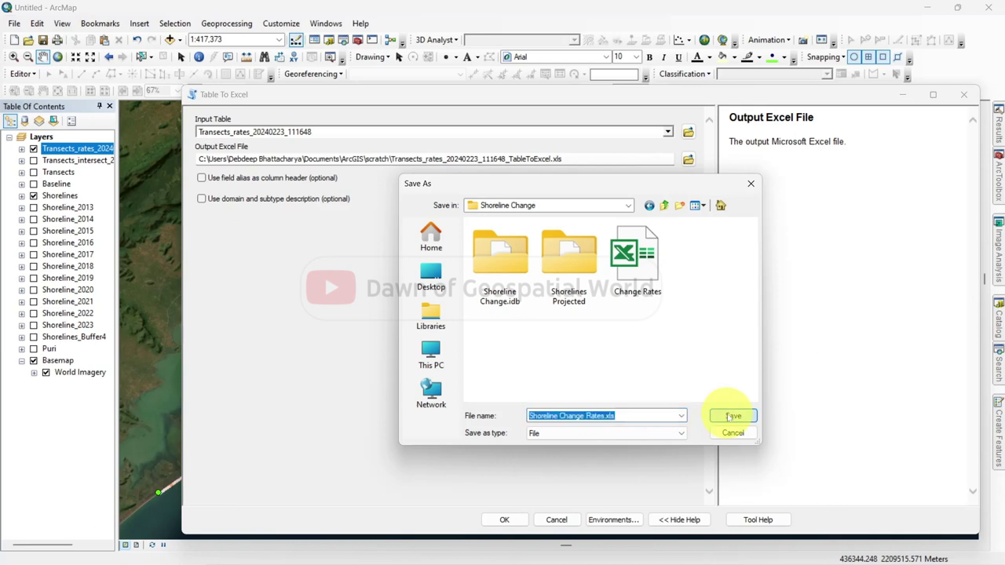
pyautogui.click(732, 416)
# Run the export, open Shoreline Change Rates.xls in Excel, and scroll to Latitude and Longitude.
pyautogui.click(505, 519)
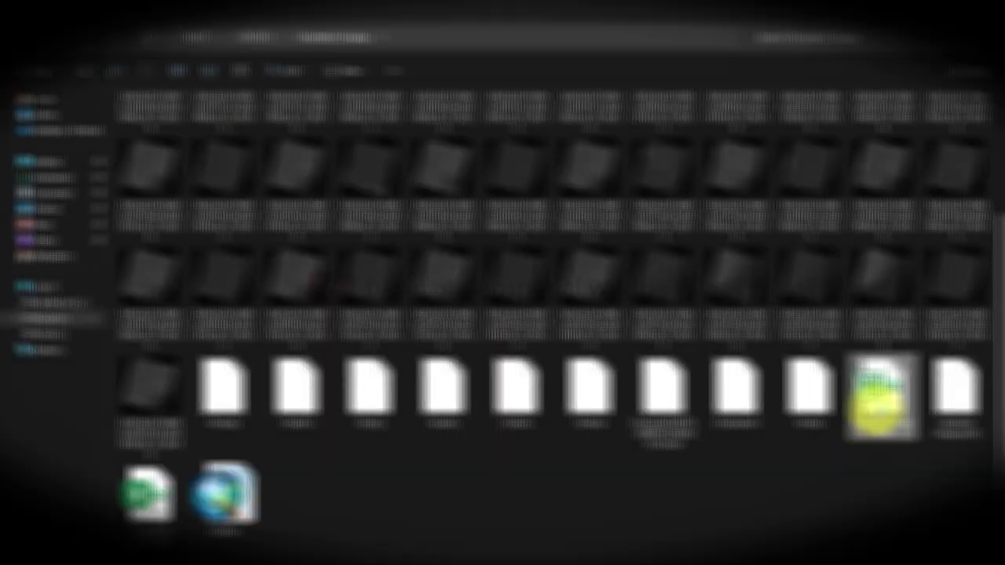
pyautogui.doubleClick(877, 397)
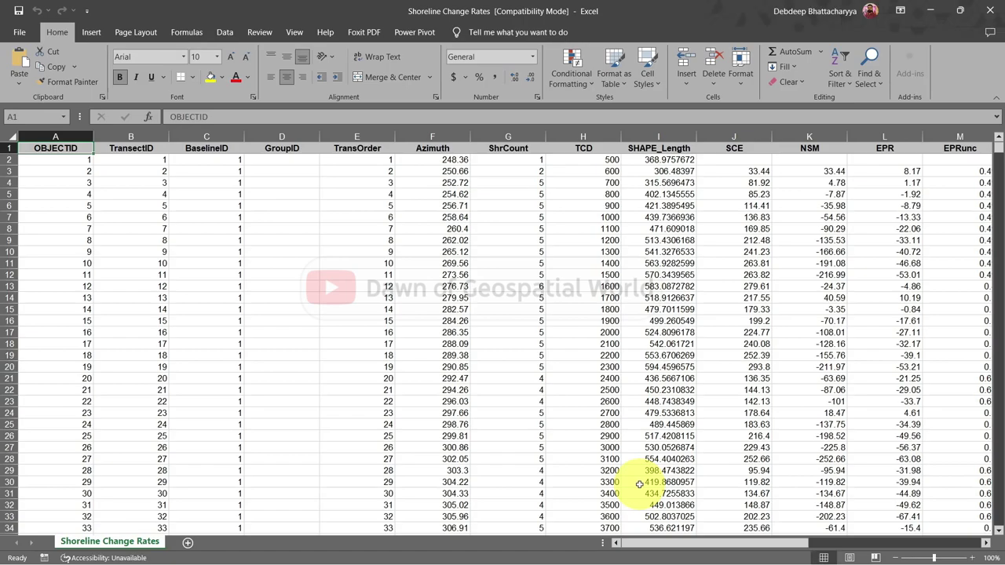
pyautogui.moveTo(714, 544)
pyautogui.mouseDown()
pyautogui.moveTo(897, 545)
pyautogui.moveTo(713, 545)
pyautogui.mouseUp()
pyautogui.click(130, 137)
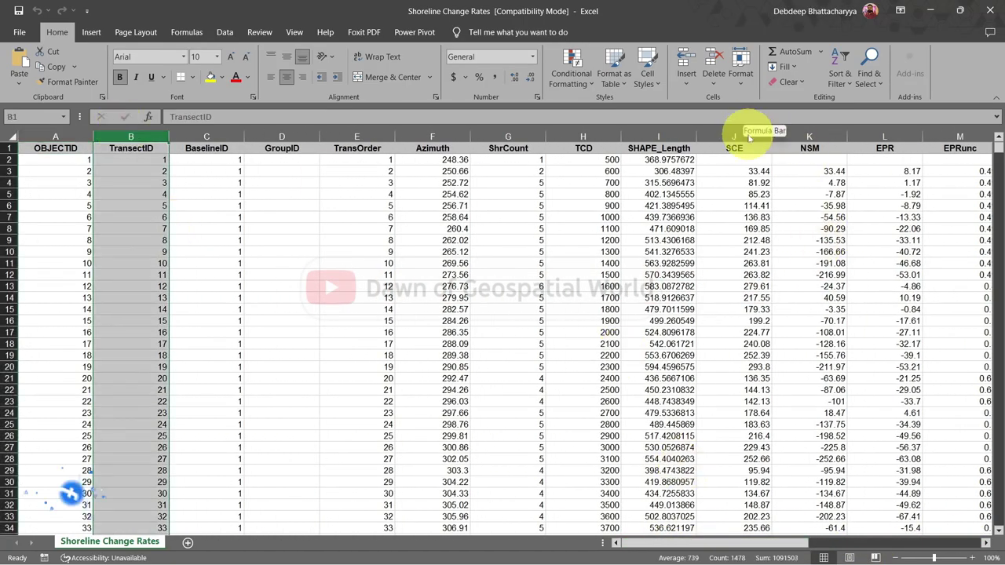
pyautogui.moveTo(781, 544); pyautogui.dragTo(903, 542)
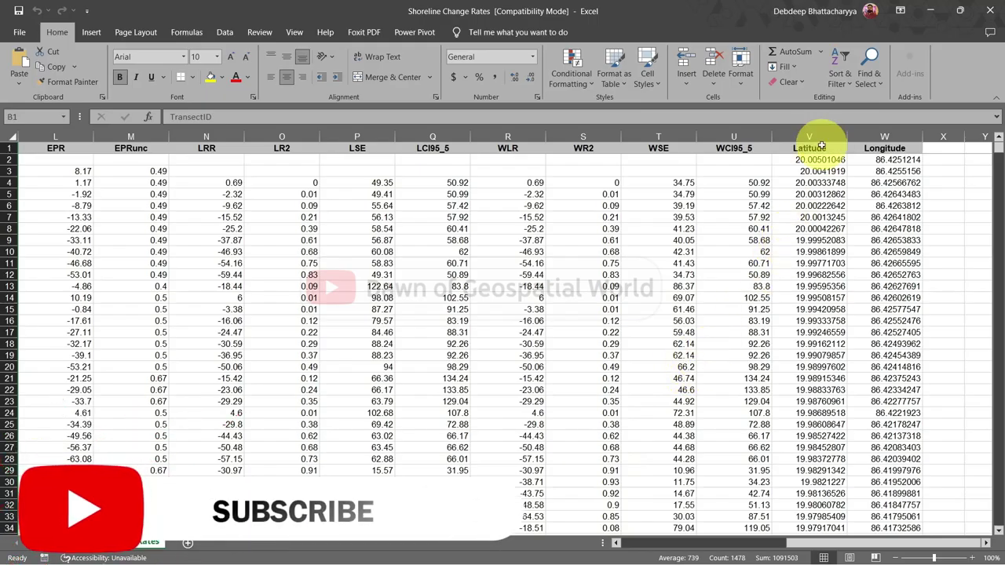
# Insert an empty column at V before Latitude and head it 'Zonations'.
pyautogui.click(807, 136)
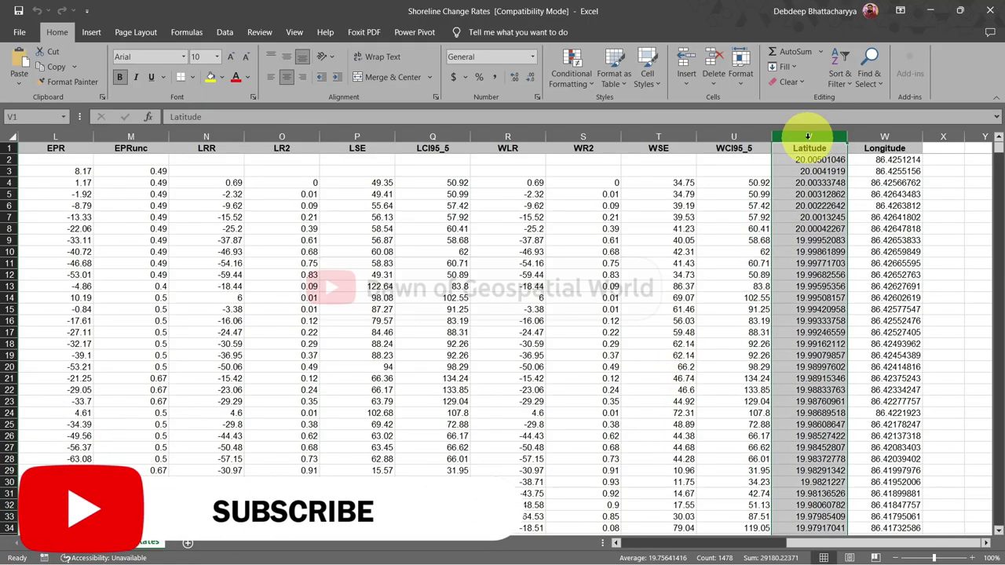
pyautogui.click(685, 61)
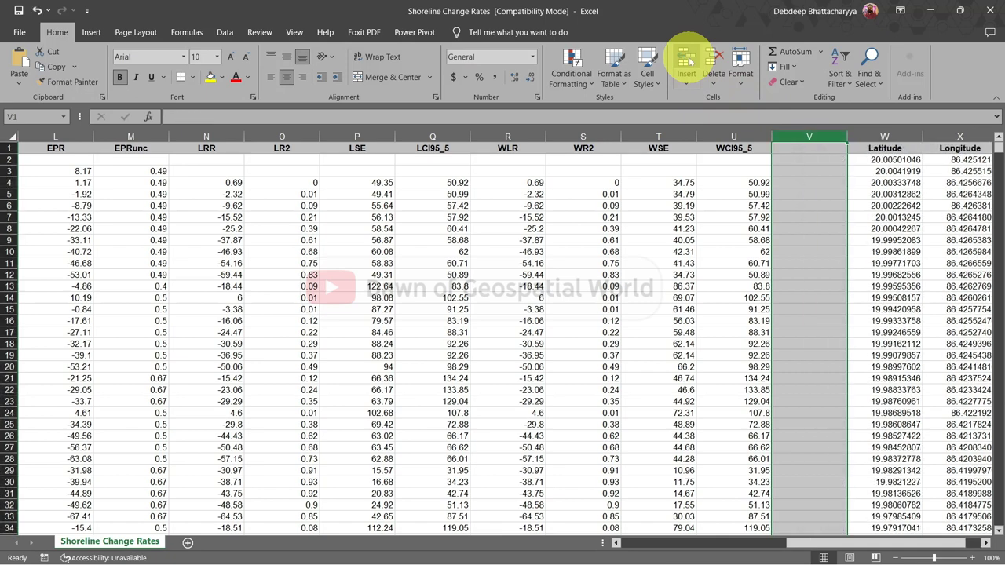
pyautogui.click(824, 148)
pyautogui.write('Zonations')
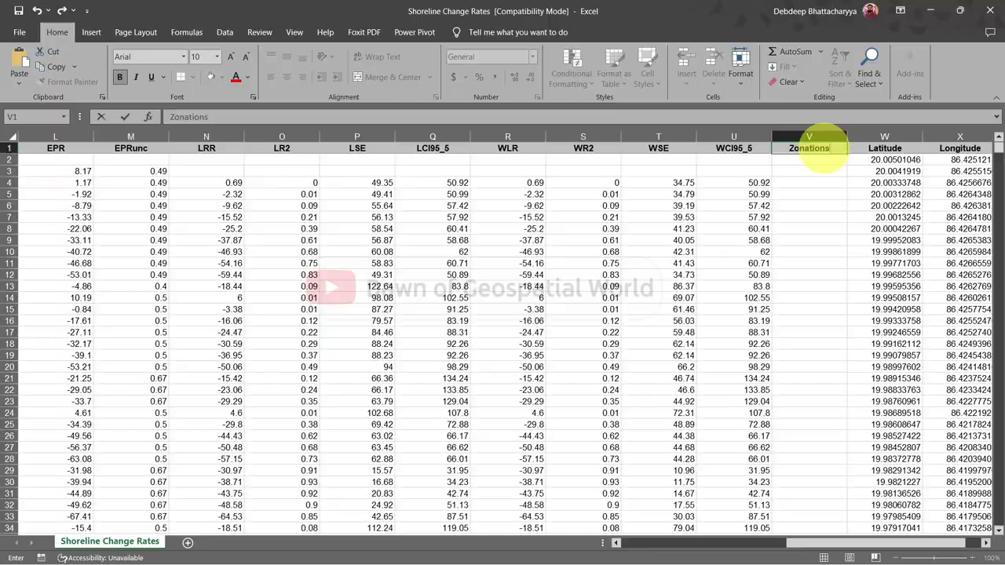
pyautogui.press('Return')
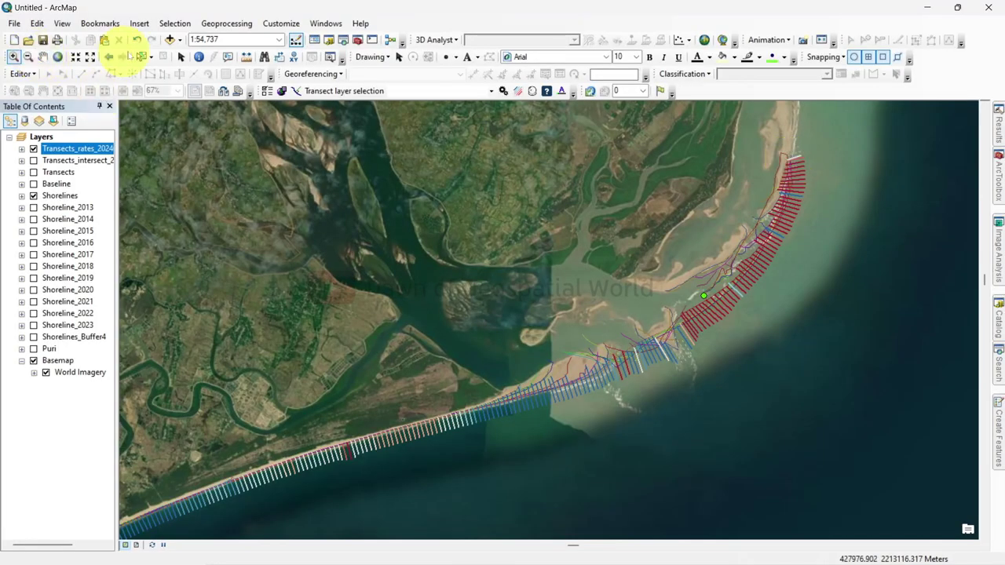
# Identify transect 1, pan south-west, then identify transect 247 (EPR 5.73, NSM 57.34).
pyautogui.click(199, 57)
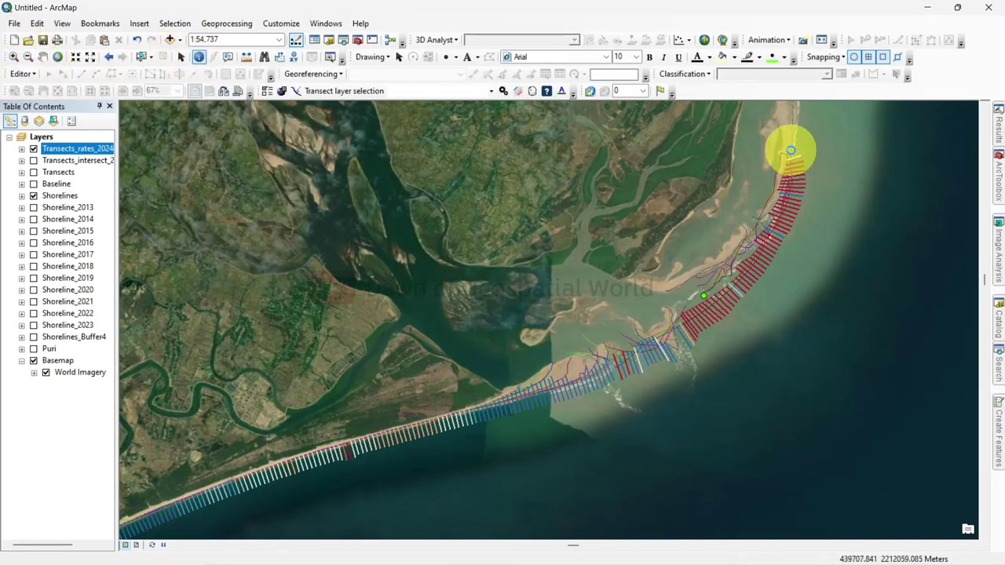
pyautogui.click(791, 150)
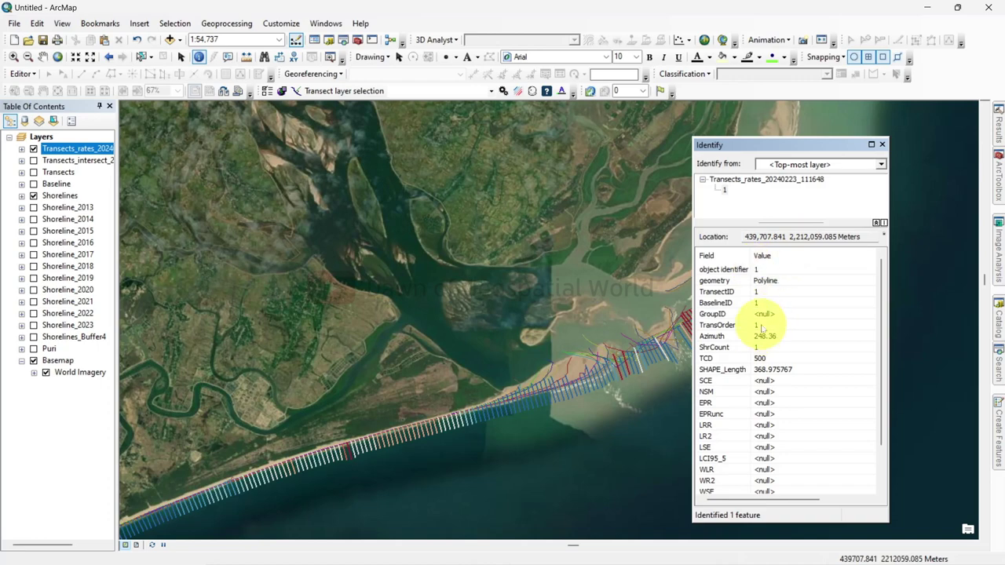
pyautogui.click(882, 144)
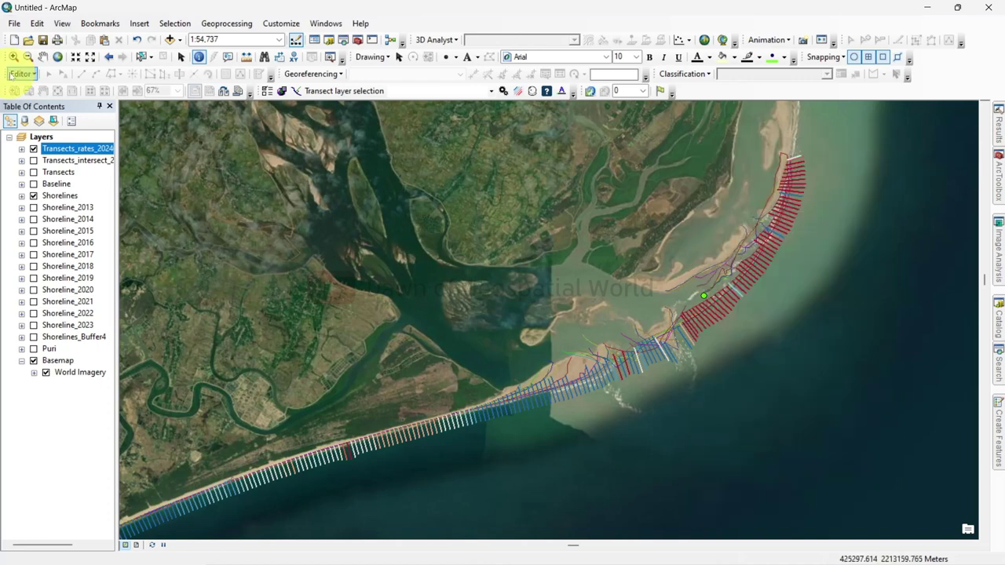
pyautogui.click(43, 57)
pyautogui.moveTo(359, 445); pyautogui.dragTo(574, 393)
pyautogui.click(199, 56)
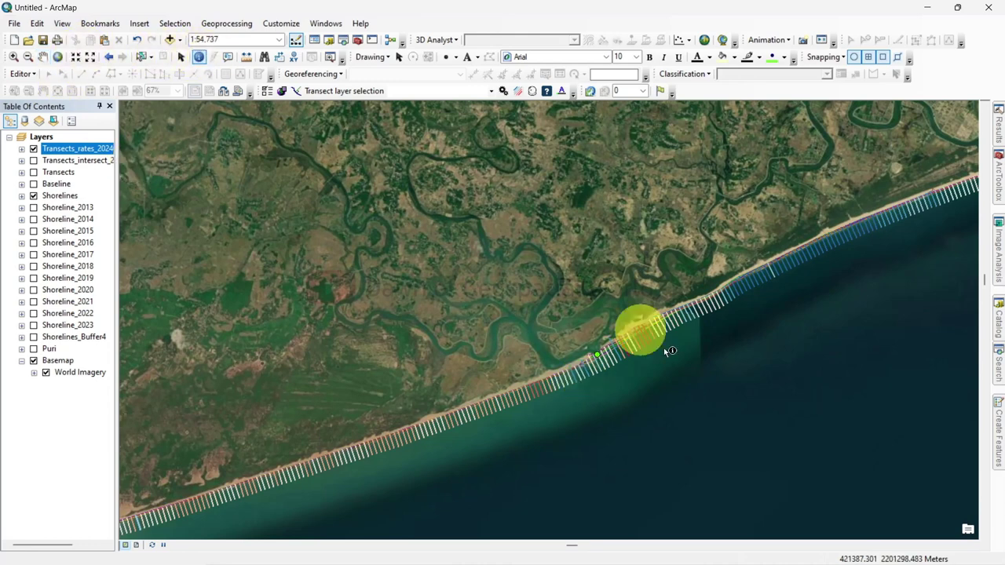
pyautogui.click(601, 361)
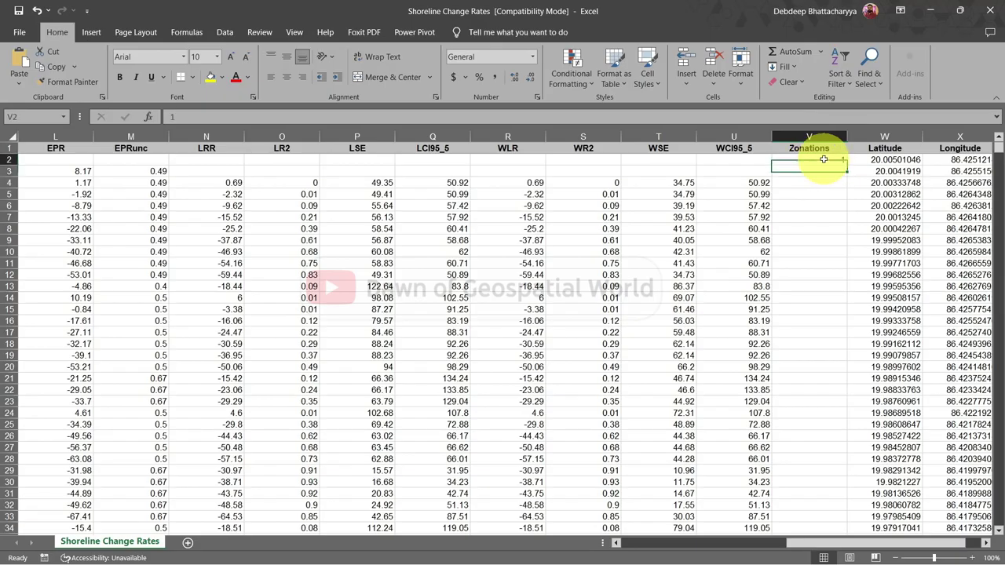
# Fill zone 1 down the whole Zonations column.
pyautogui.doubleClick(846, 165)
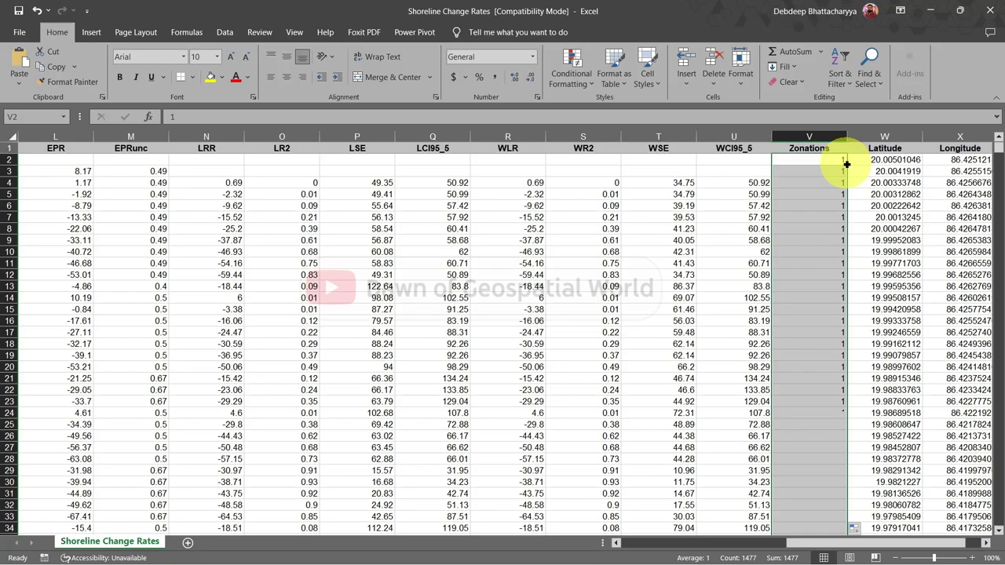
pyautogui.click(999, 146)
pyautogui.moveTo(998, 146); pyautogui.dragTo(999, 198)
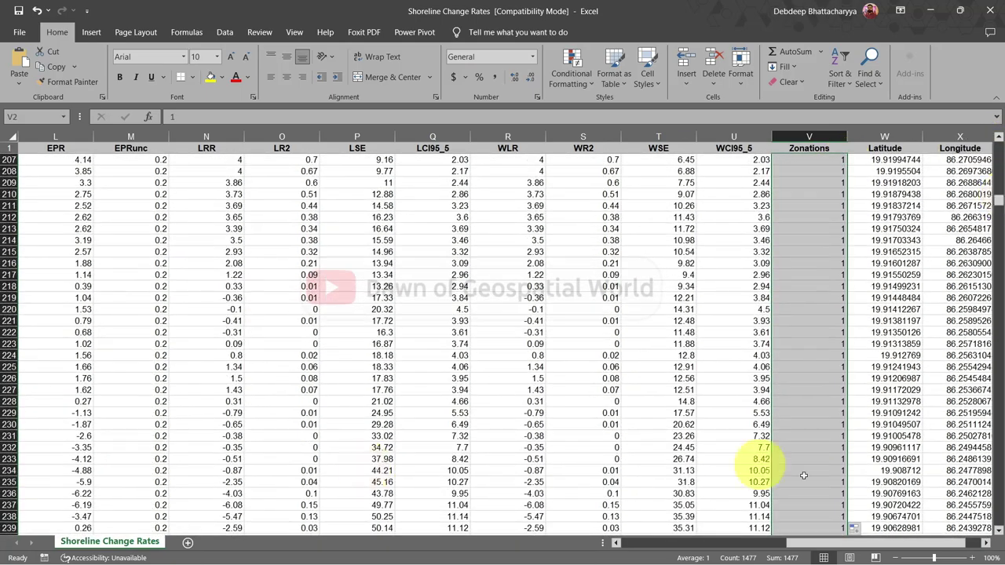
pyautogui.click(817, 524)
pyautogui.scroll(-5, 817, 523)
pyautogui.click(809, 413)
pyautogui.moveTo(819, 542); pyautogui.dragTo(864, 543)
# Enter zone 2 at transect 248 (row 249) and fill it down.
pyautogui.click(37, 436)
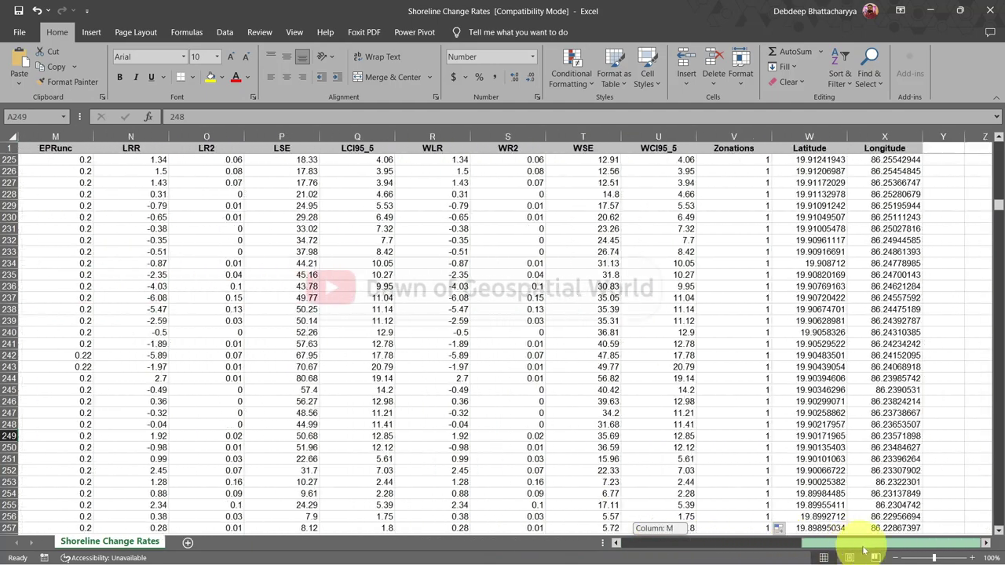
pyautogui.click(9, 435)
pyautogui.click(734, 435)
pyautogui.write('2')
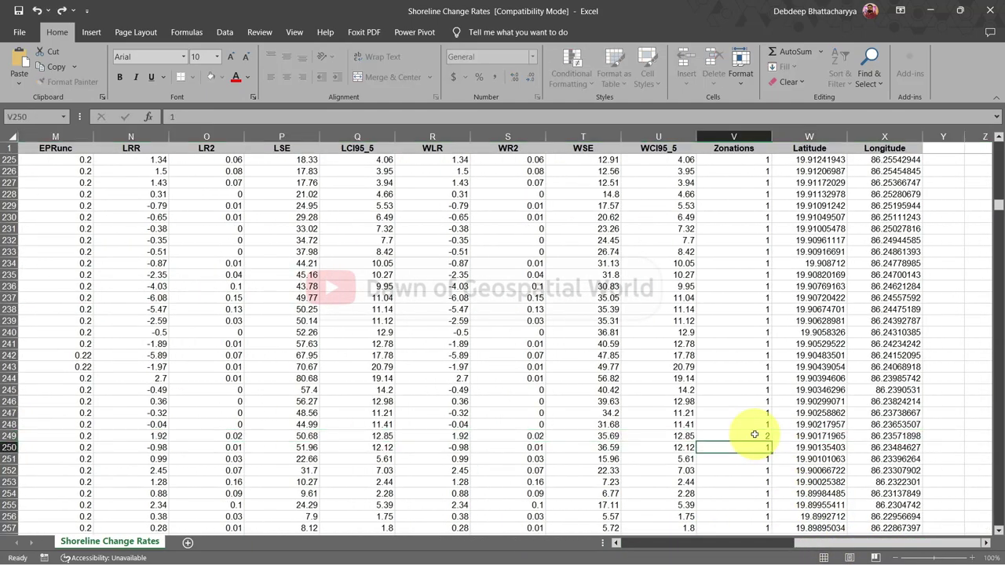
pyautogui.hotkey('ctrl', 'Return')
pyautogui.doubleClick(772, 440)
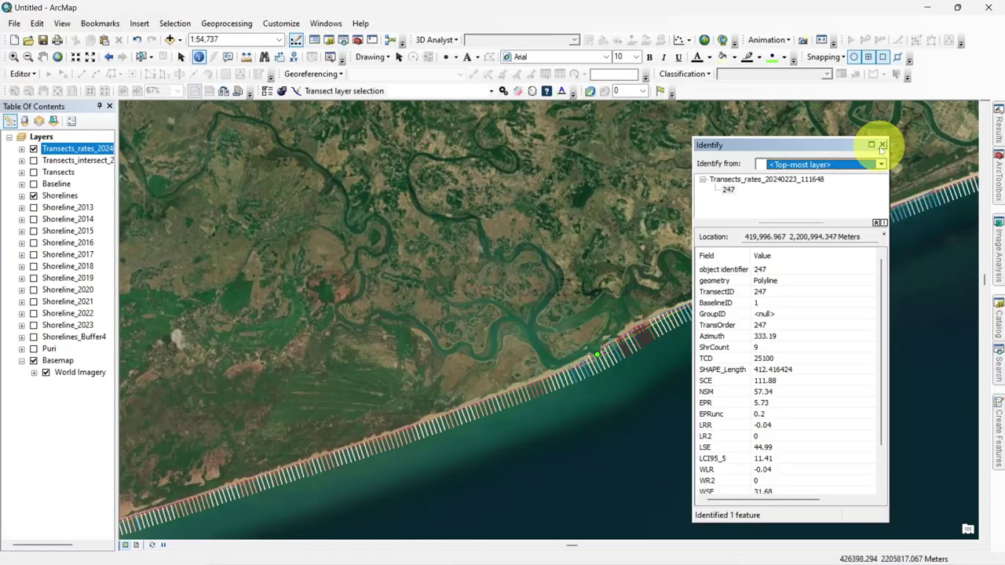
# Zoom the ArcMap view into a stretch of coastline to check the next zone boundary.
pyautogui.click(881, 140)
pyautogui.scroll(2, 314, 408)
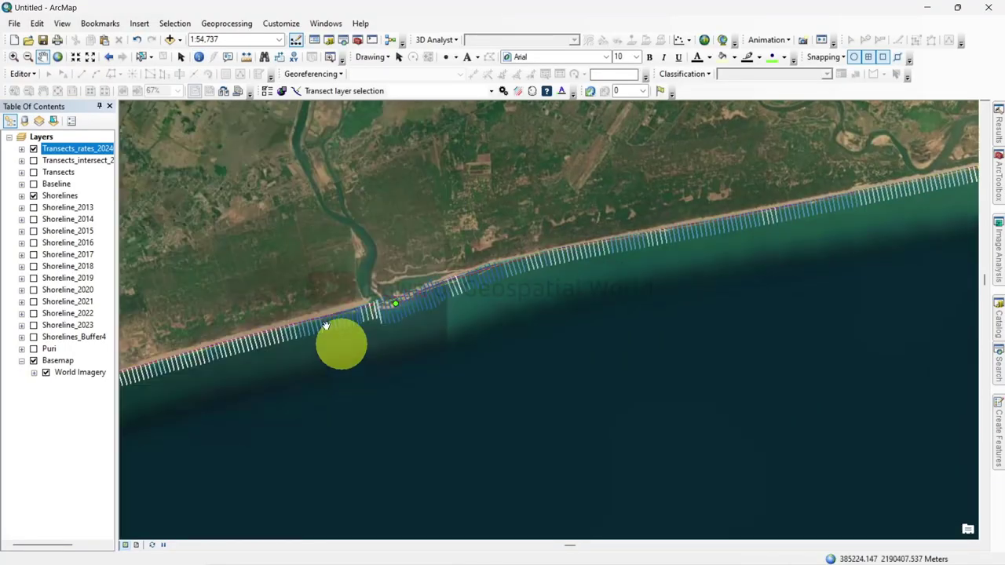
pyautogui.press('z')
pyautogui.moveTo(359, 271); pyautogui.dragTo(448, 343)
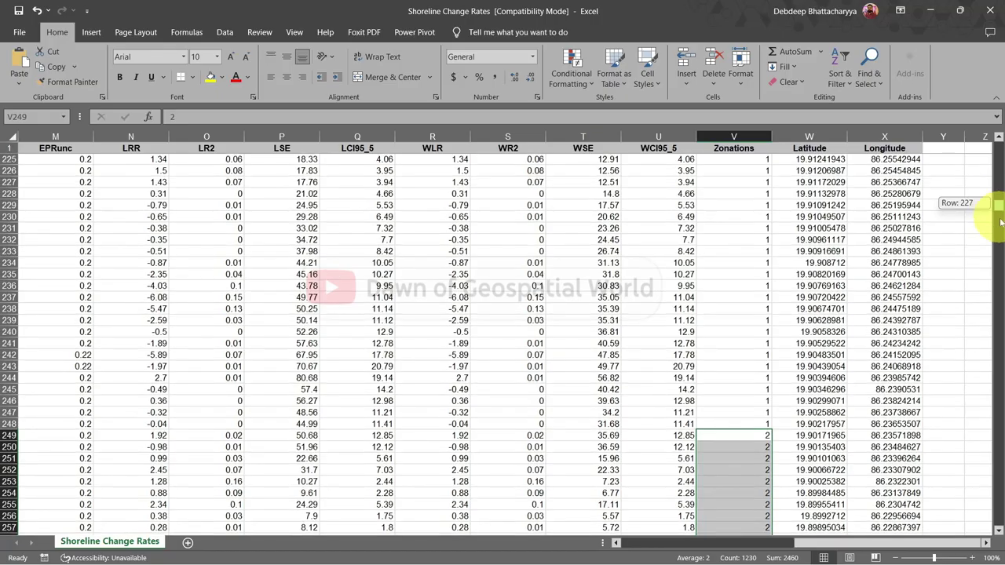
pyautogui.moveTo(996, 206); pyautogui.dragTo(997, 302)
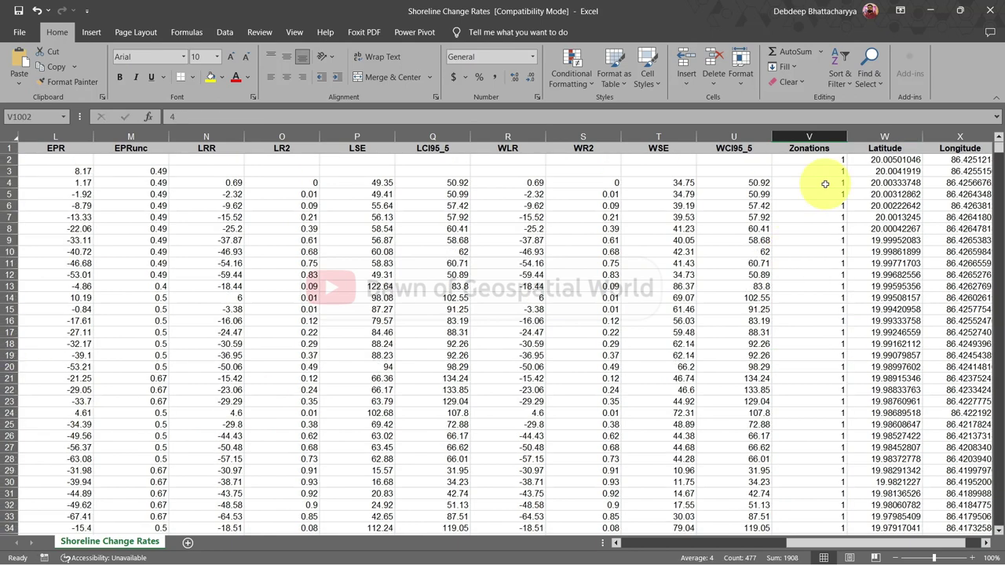
# Insert two columns before Zonations, headed 'Erosion' in V1 and 'Deposition' in W1.
pyautogui.click(805, 136)
pyautogui.click(802, 135)
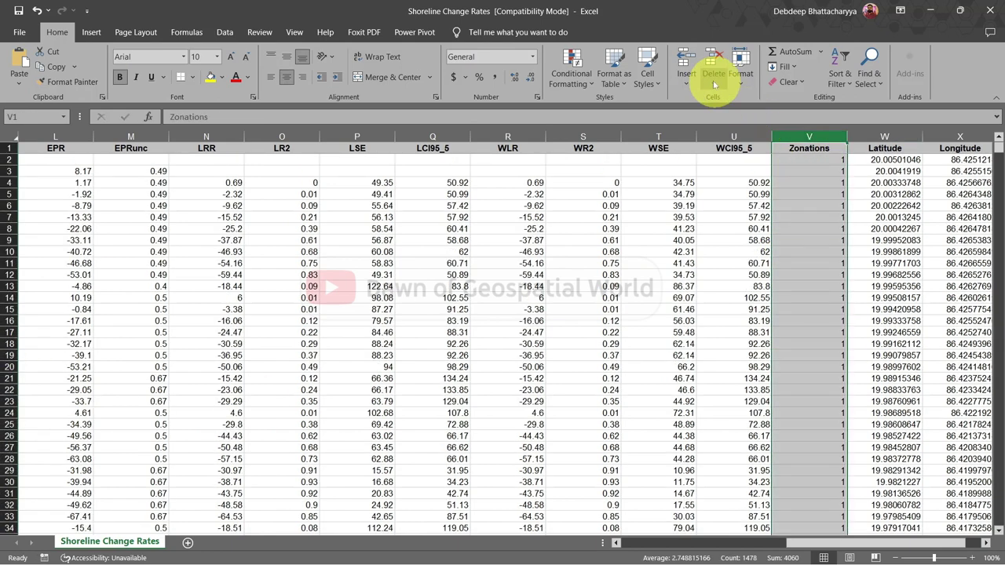
pyautogui.click(686, 62)
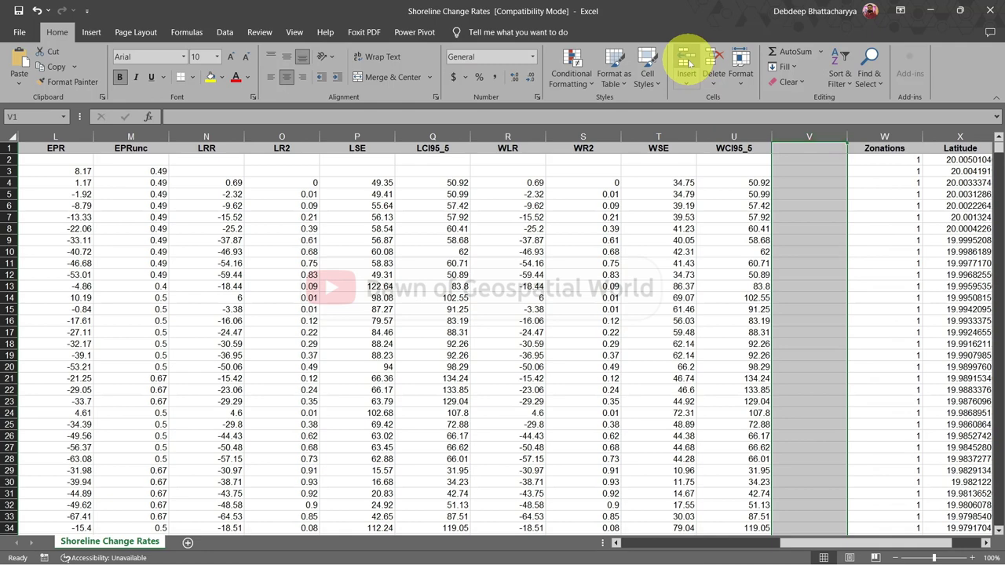
pyautogui.click(686, 62)
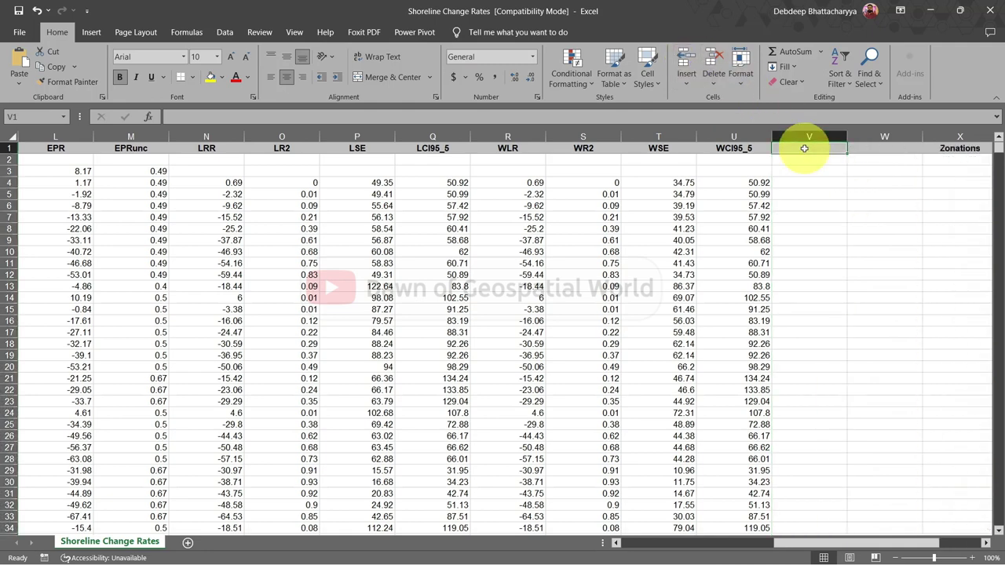
pyautogui.write('Erosion')
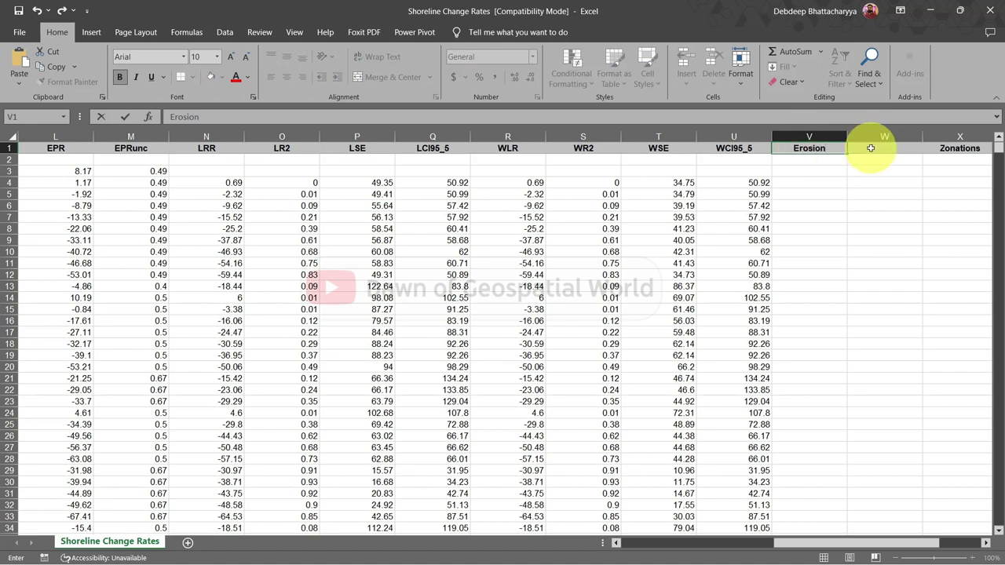
pyautogui.click(871, 148)
pyautogui.write('Deposition')
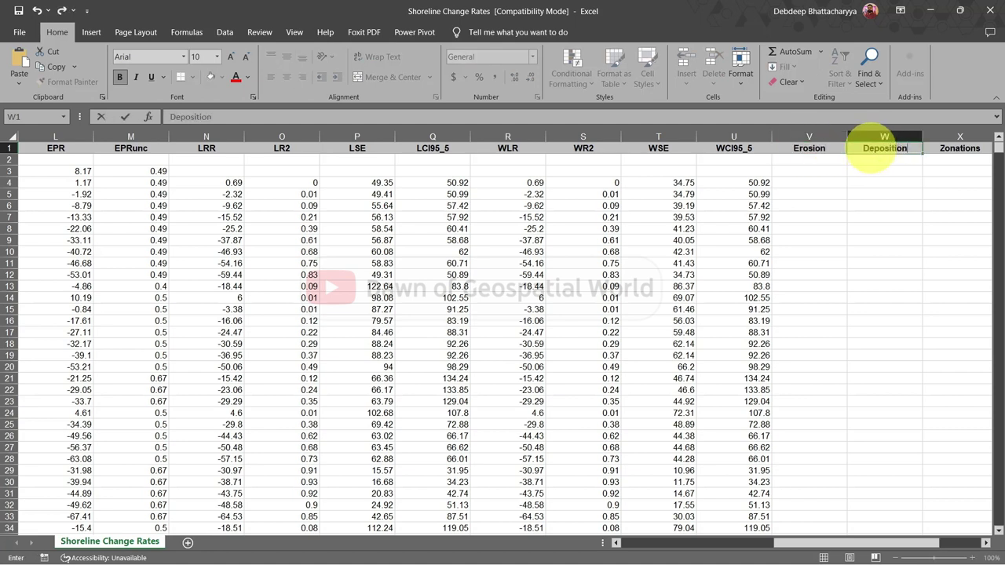
pyautogui.press('Return')
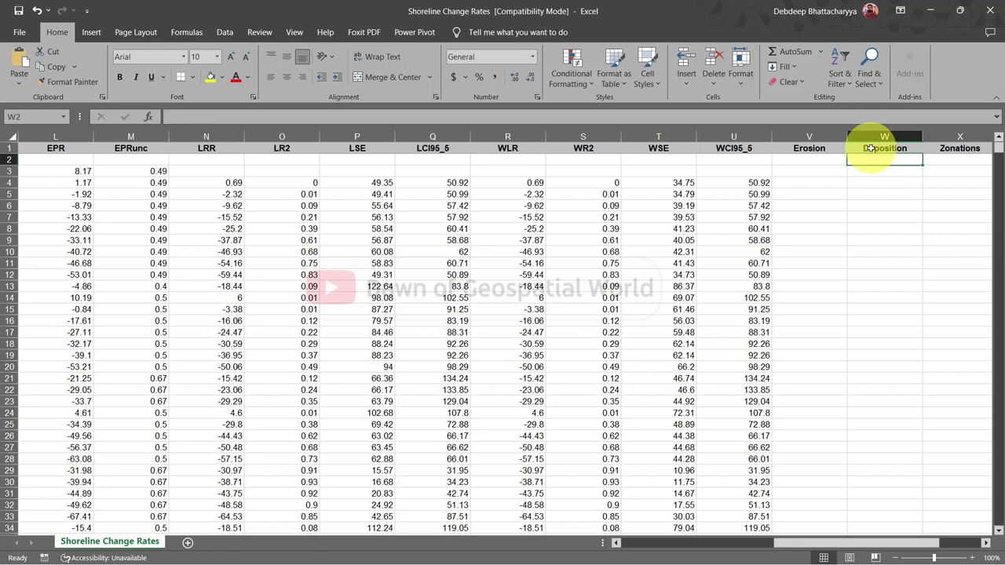
pyautogui.click(829, 159)
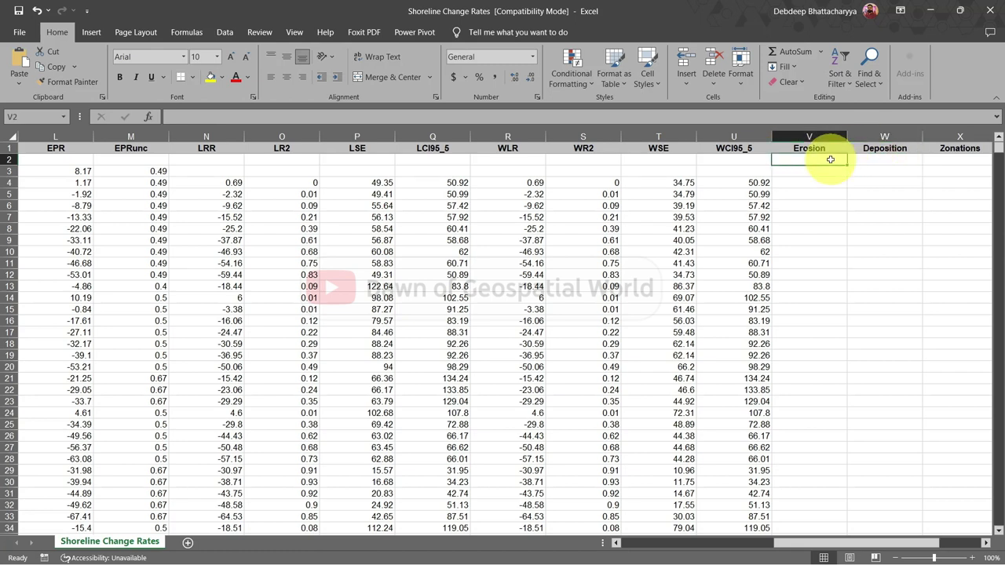
# Enter =IF(R2<0,R2,0) in V2 and copy it down the whole Erosion column.
pyautogui.doubleClick(783, 160)
pyautogui.write('=')
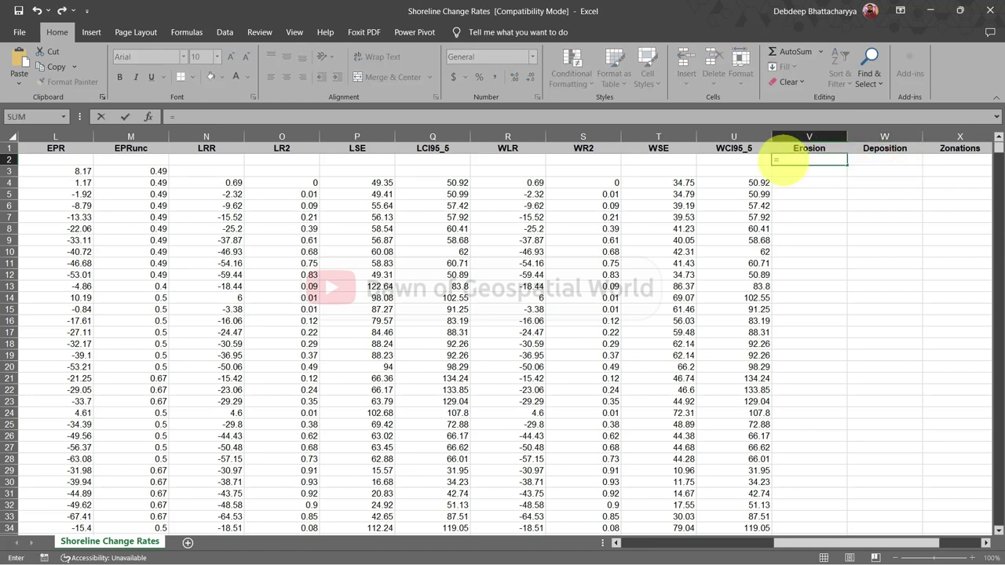
pyautogui.write('if(')
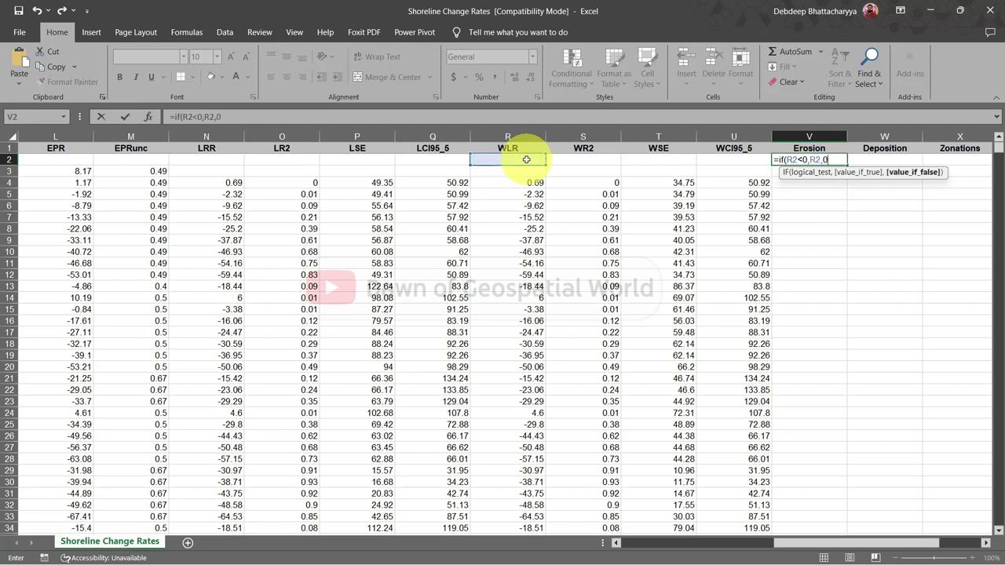
pyautogui.write(')')
pyautogui.press('Return')
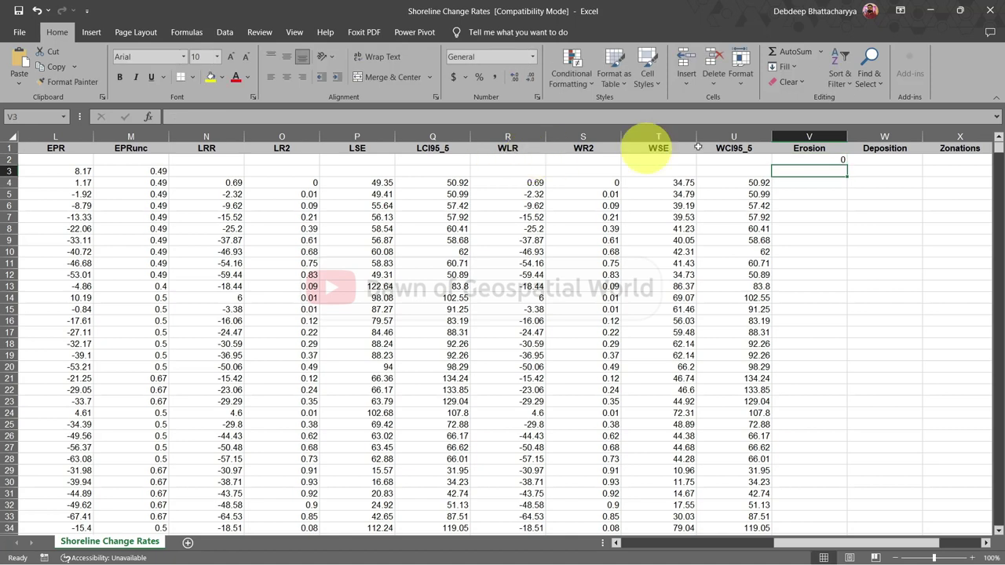
pyautogui.click(831, 159)
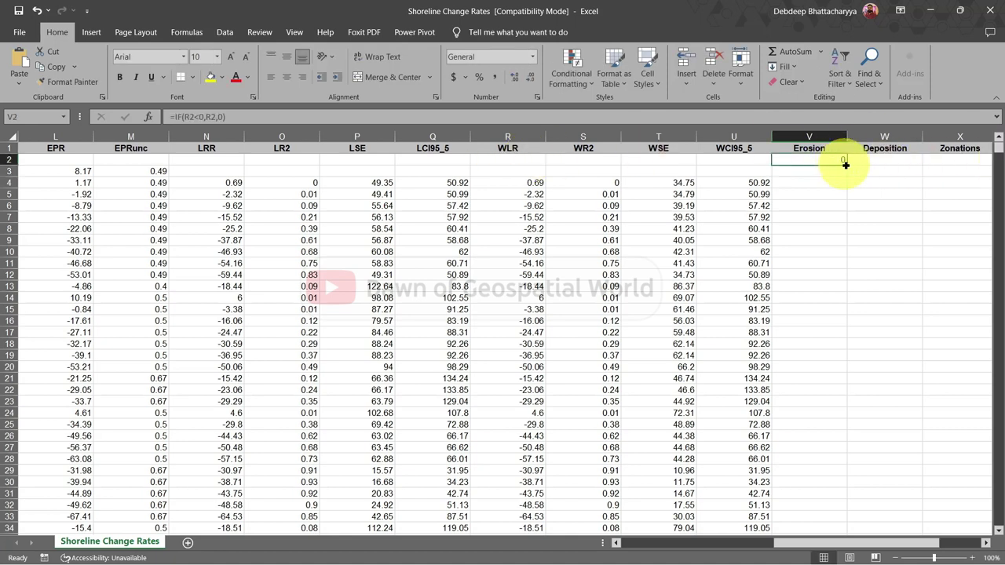
pyautogui.doubleClick(847, 165)
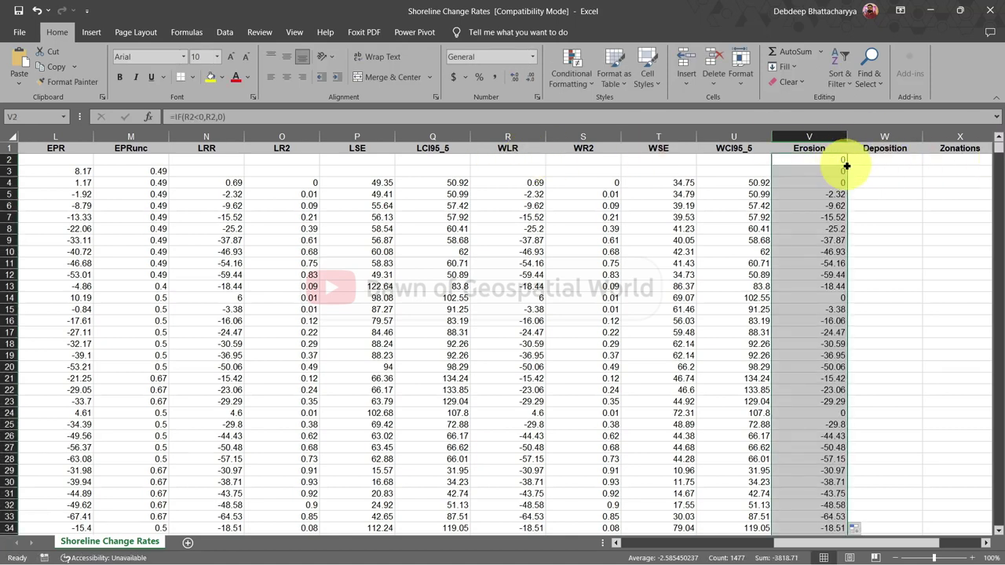
# Enter =IF(R2>0,R2,0) in W2 and fill it down the Deposition column.
pyautogui.click(864, 161)
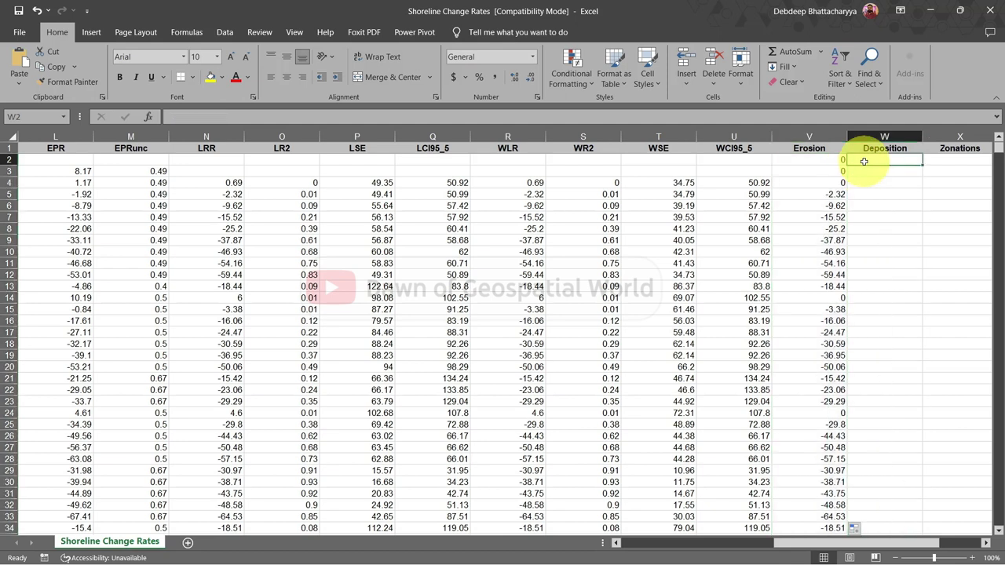
pyautogui.write('=if(')
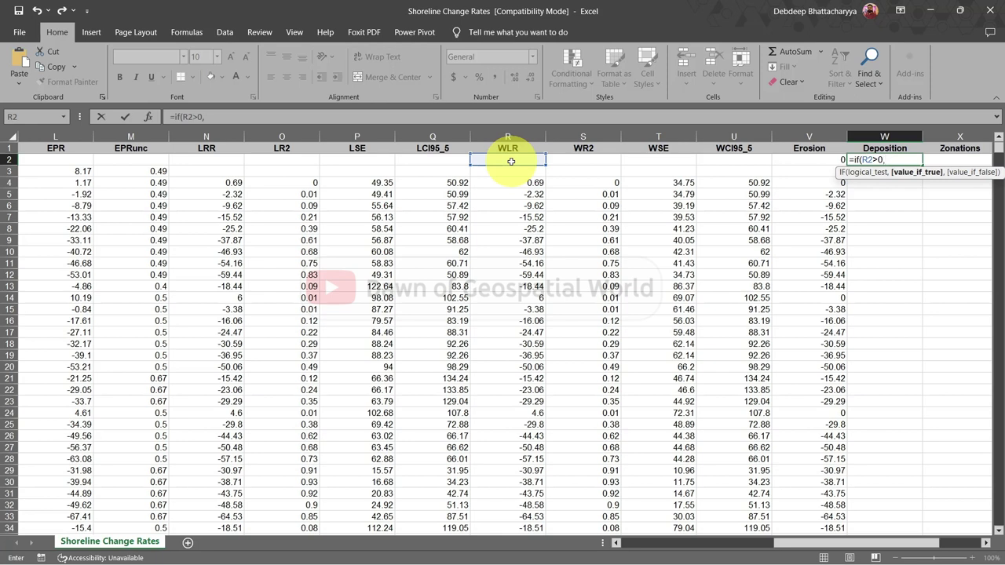
pyautogui.write(',0')
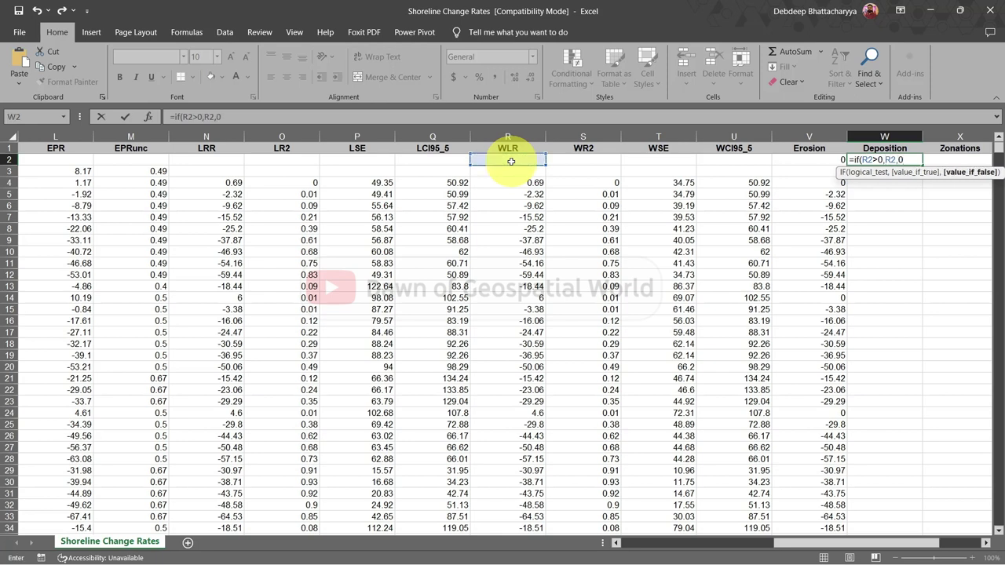
pyautogui.write(')')
pyautogui.press('Return')
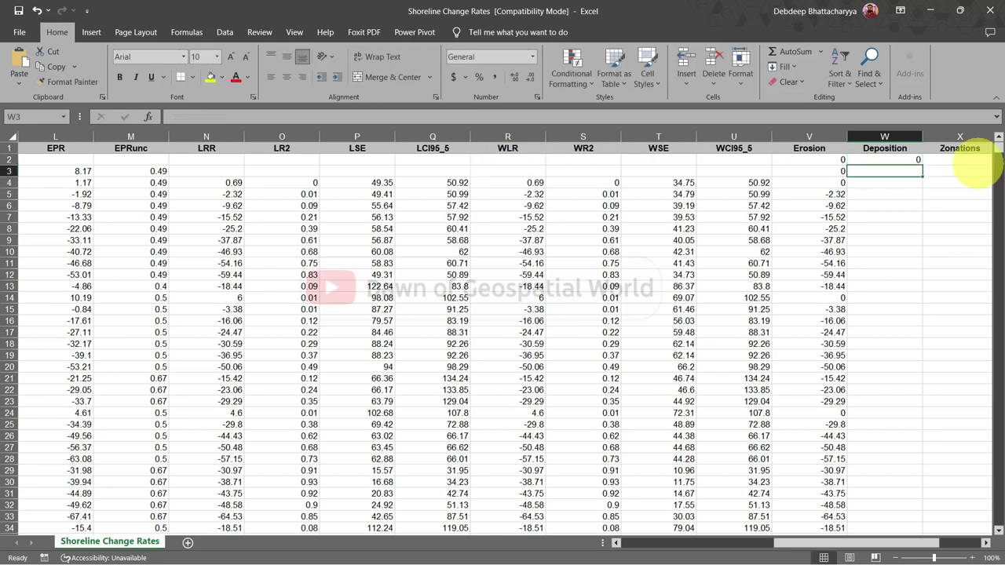
pyautogui.click(901, 160)
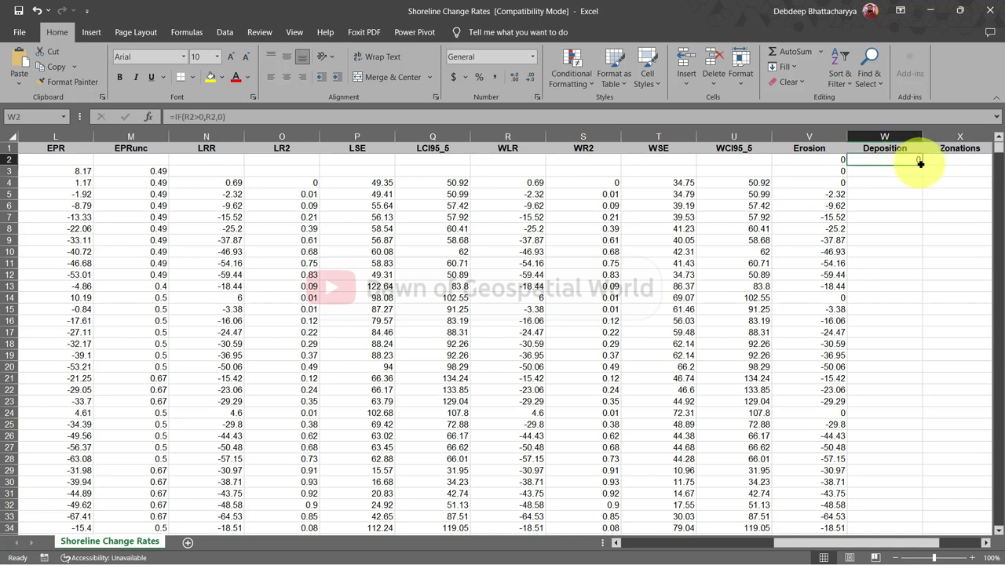
pyautogui.doubleClick(923, 163)
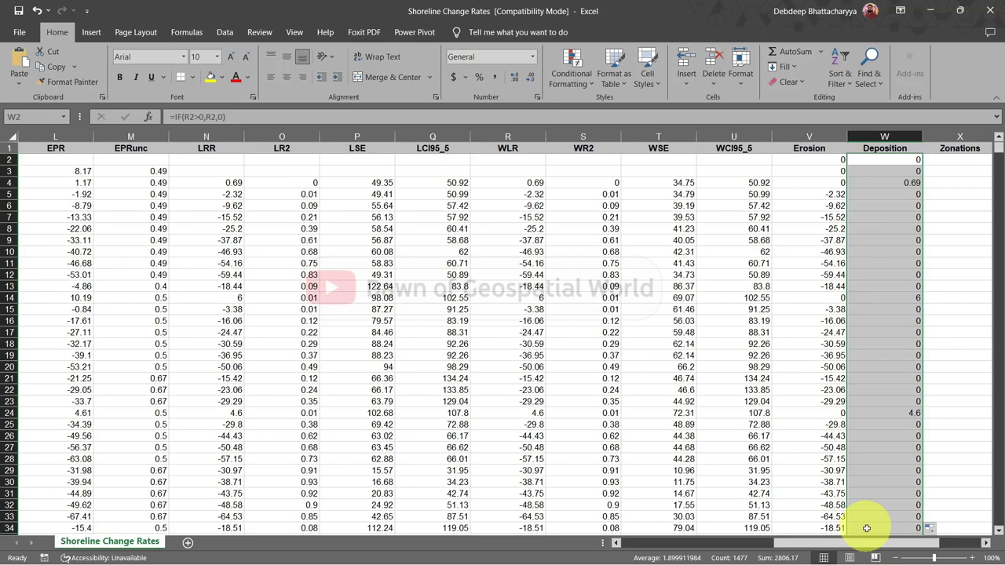
# Review the filled Erosion and Deposition columns by selecting each one.
pyautogui.moveTo(887, 548); pyautogui.dragTo(924, 542)
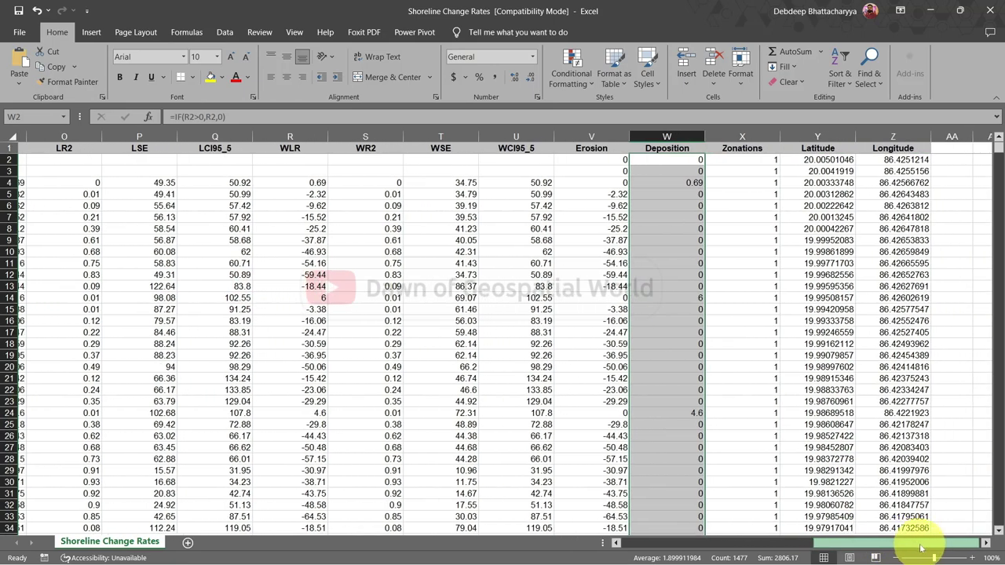
pyautogui.click(591, 150)
pyautogui.hotkey('ctrl', 'shift', 'Down')
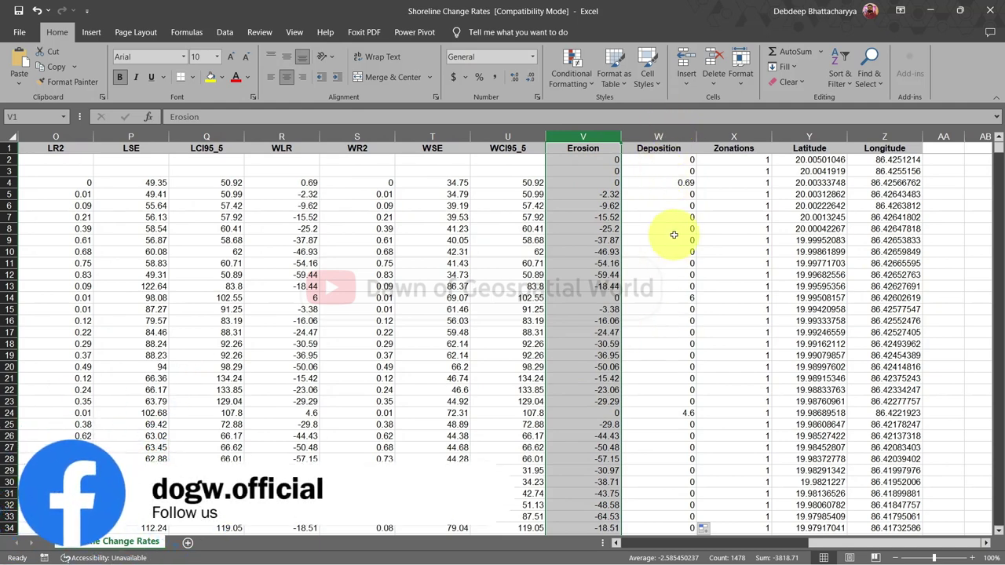
pyautogui.click(631, 135)
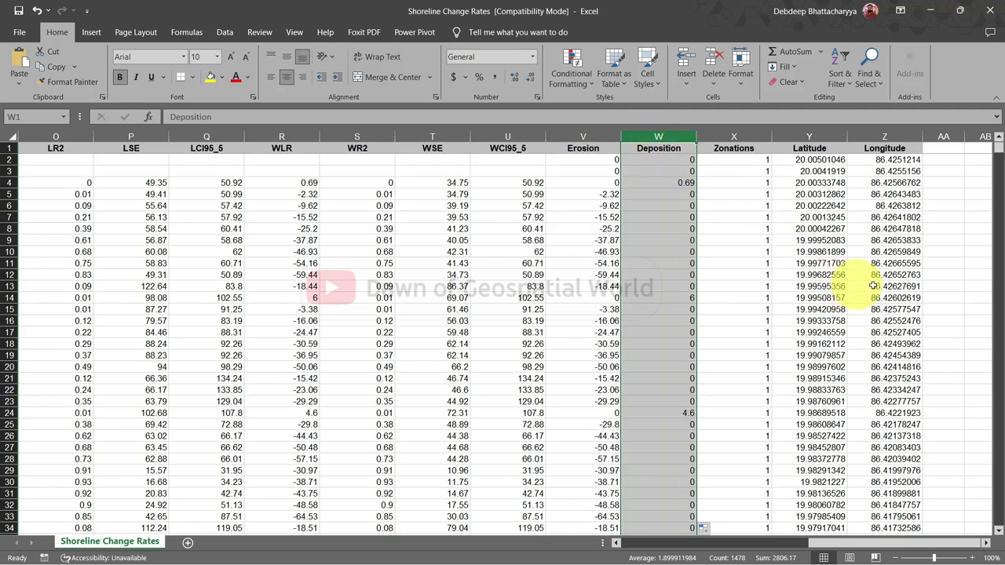
pyautogui.click(960, 343)
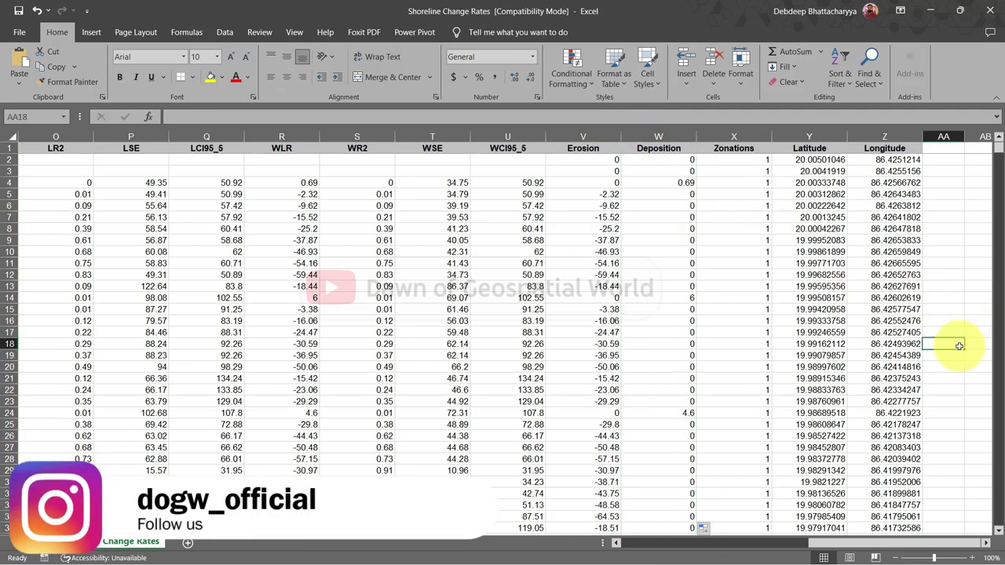
pyautogui.click(748, 543)
pyautogui.moveTo(748, 543); pyautogui.dragTo(642, 547)
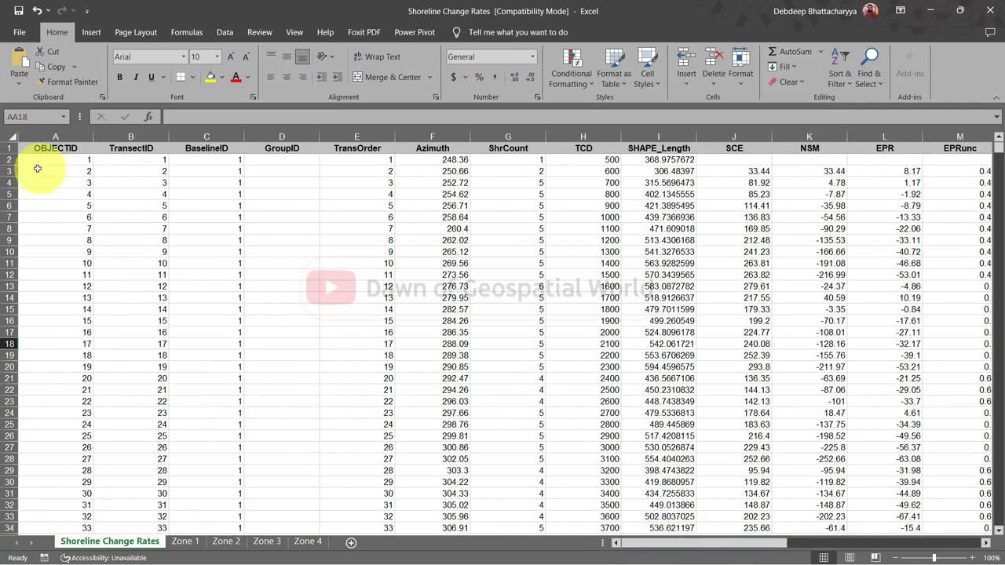
pyautogui.click(9, 150)
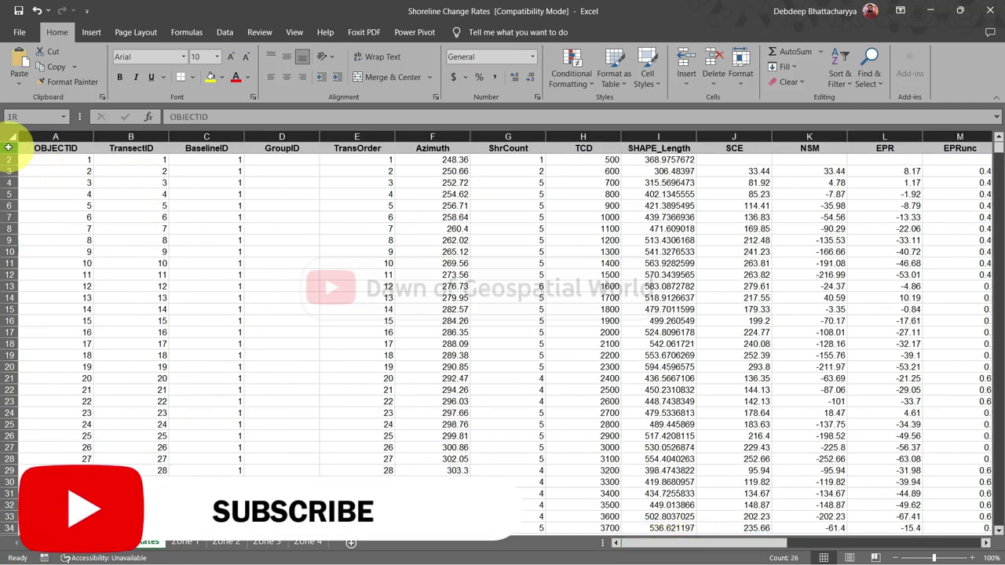
pyautogui.click(999, 148)
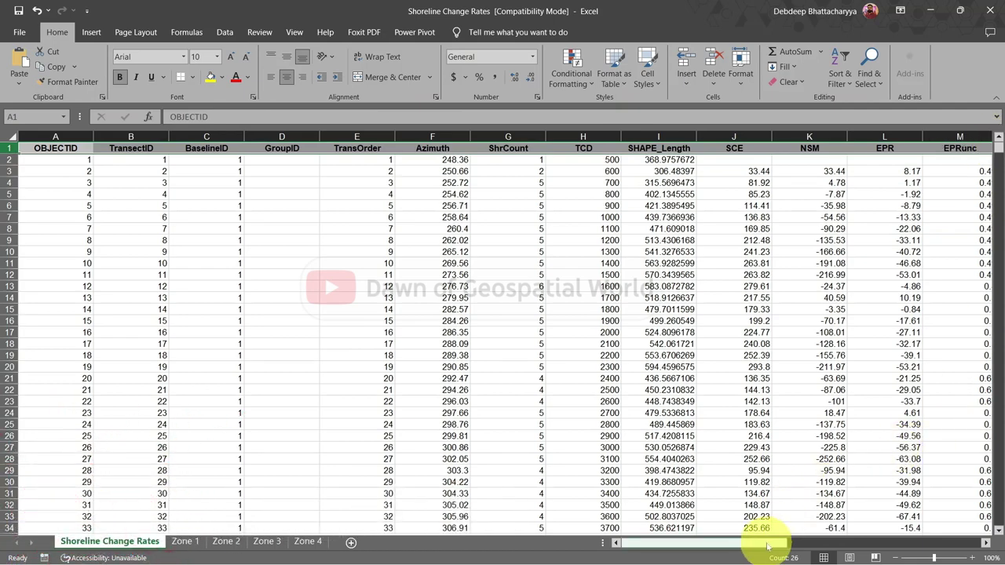
pyautogui.moveTo(771, 545); pyautogui.dragTo(934, 544)
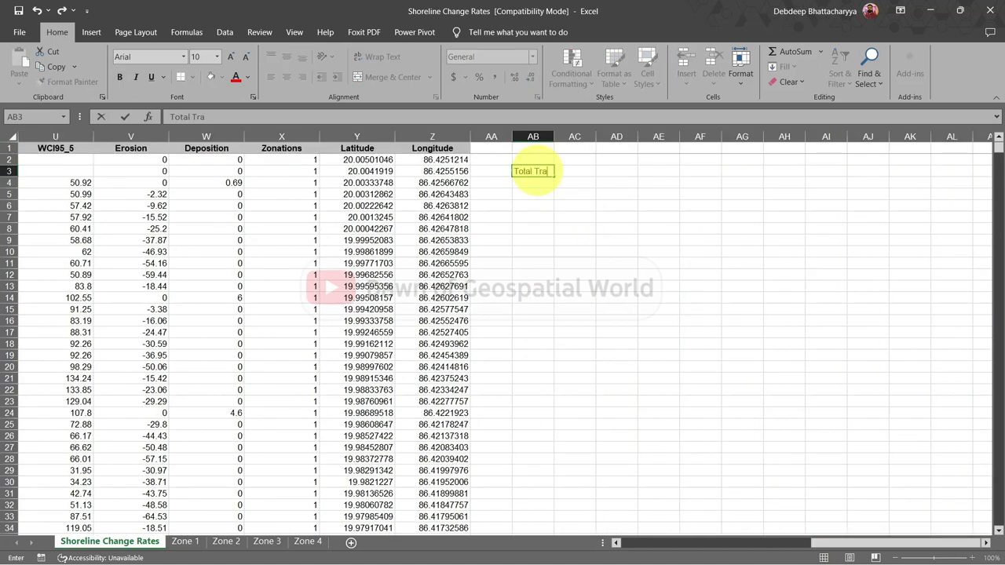
# Type the transect labels: Total, Erosional, Accretional, Stable Transects and their (%) versions.
pyautogui.write('nsects')
pyautogui.press('Return')
pyautogui.write('Total Erosional Transects')
pyautogui.press('Return')
pyautogui.write('Total Accretional Transects')
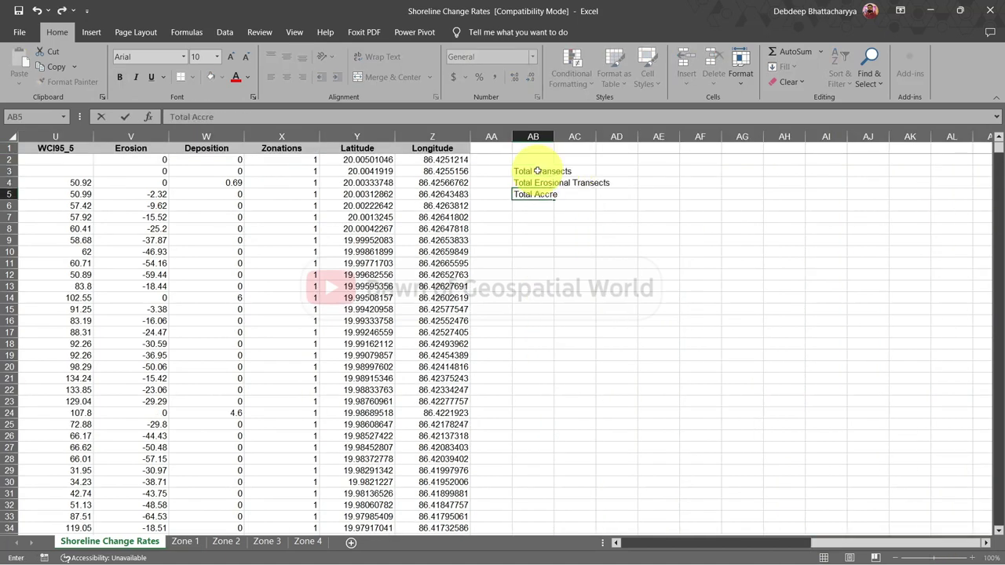
pyautogui.press('Return')
pyautogui.write('Total Stable Transects')
pyautogui.press('Return')
pyautogui.press('Return')
pyautogui.write('Erosional Transects (%)')
pyautogui.press('Return')
pyautogui.write('Accretional Transects (%)')
pyautogui.press('Return')
pyautogui.write('Stable Transect')
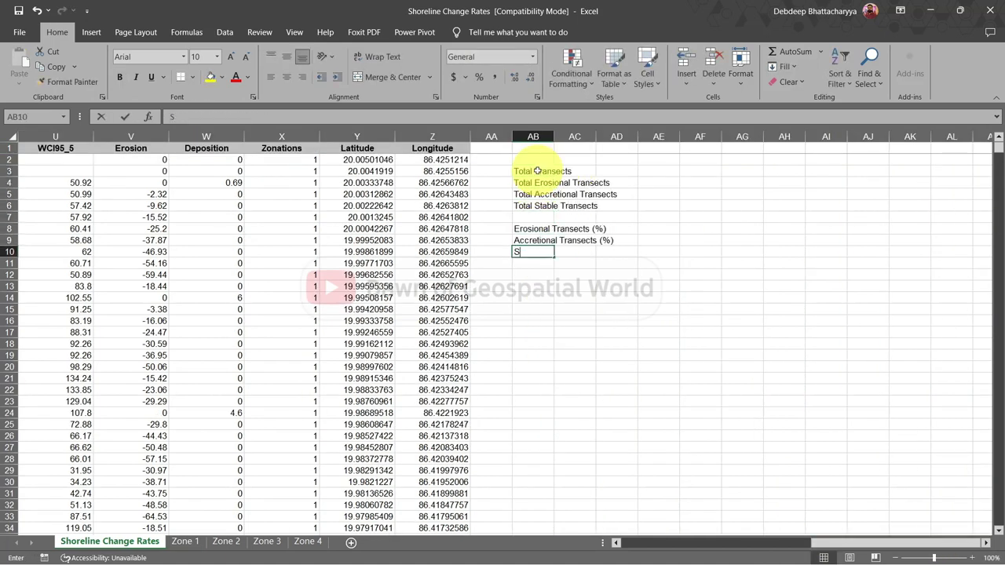
pyautogui.write('s (%)')
pyautogui.press('Return')
pyautogui.press('Return')
# Add labels Mean/Max/Min Shoreline Change, Mean/SD Erosion and Mean/SD Accresion.
pyautogui.write('Mean Shoreline Change')
pyautogui.press('Return')
pyautogui.write('Max Shoreline Change')
pyautogui.press('Return')
pyautogui.write('Min Shoreline Change')
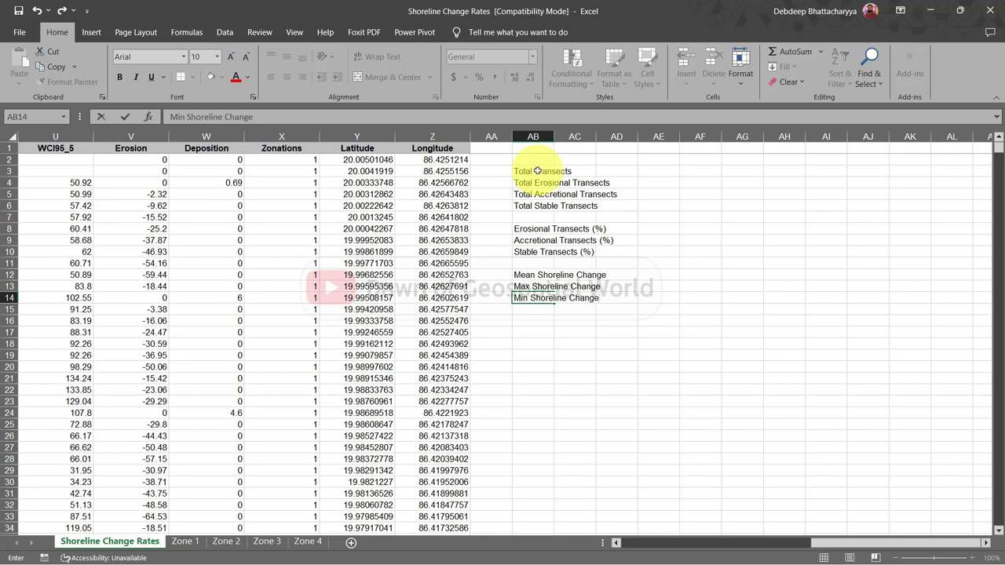
pyautogui.press('Return')
pyautogui.press('Return')
pyautogui.write('Mean Erosion')
pyautogui.press('Return')
pyautogui.write('SD Erosion')
pyautogui.press('Return')
pyautogui.press('Return')
pyautogui.write('Mean Accresion')
pyautogui.press('Return')
pyautogui.write('SD Accresion')
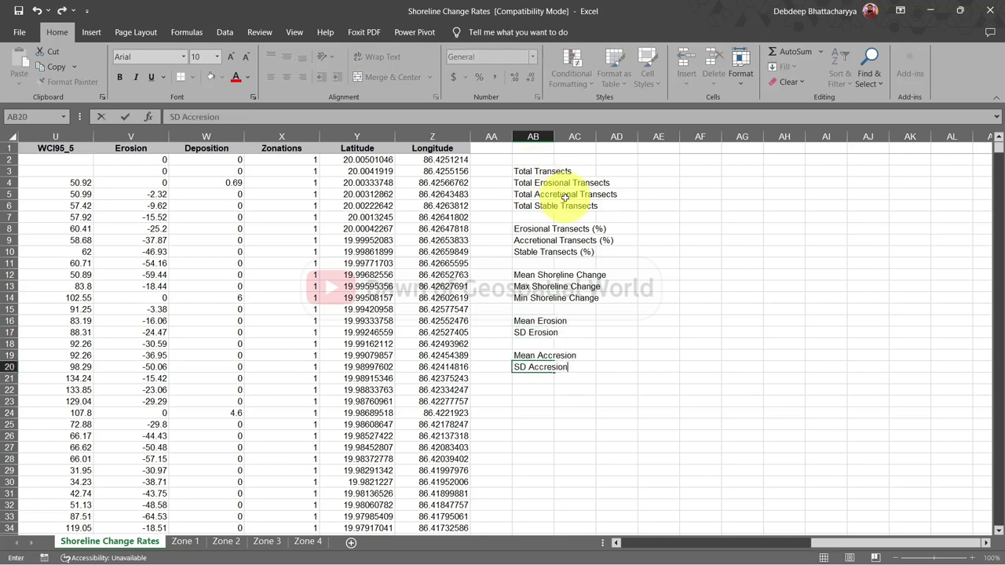
# Make the statistics labels in AB3:AB20 bold.
pyautogui.moveTo(542, 171); pyautogui.dragTo(542, 367)
pyautogui.click(119, 78)
pyautogui.press('Right')
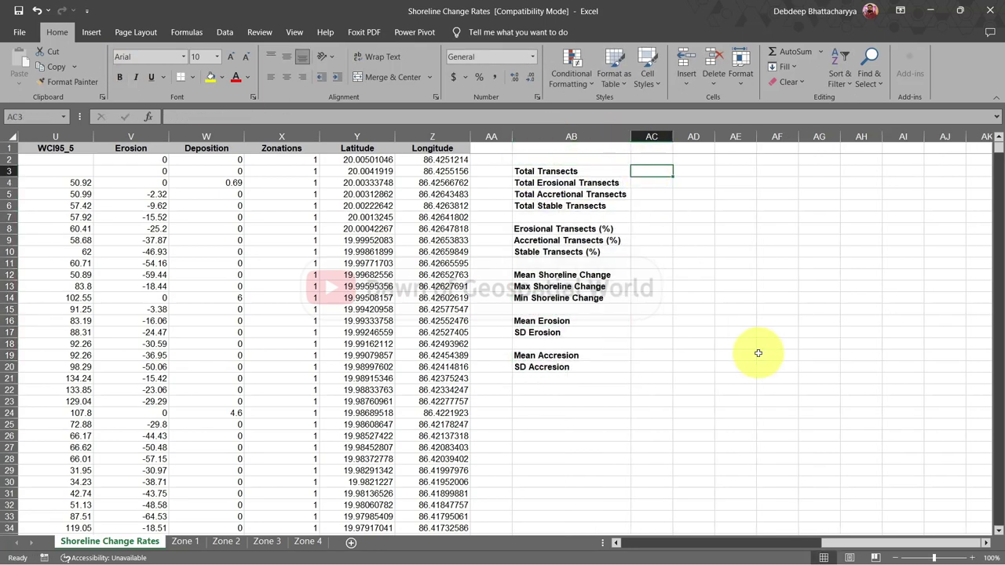
# Count total transects in AC3 with =COUNT(B:B), giving 1477.
pyautogui.hscroll(-3, 832, 538)
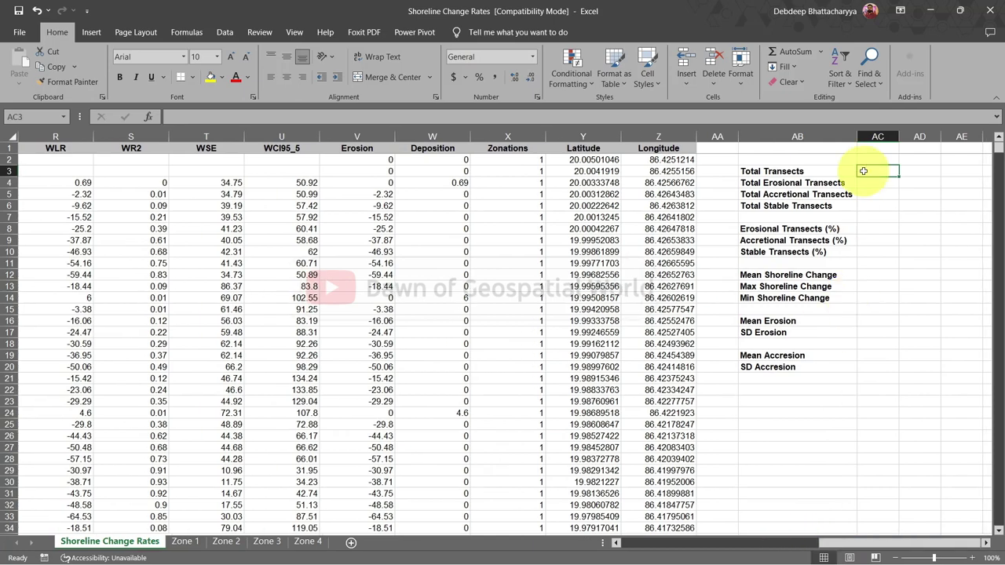
pyautogui.write('=count(')
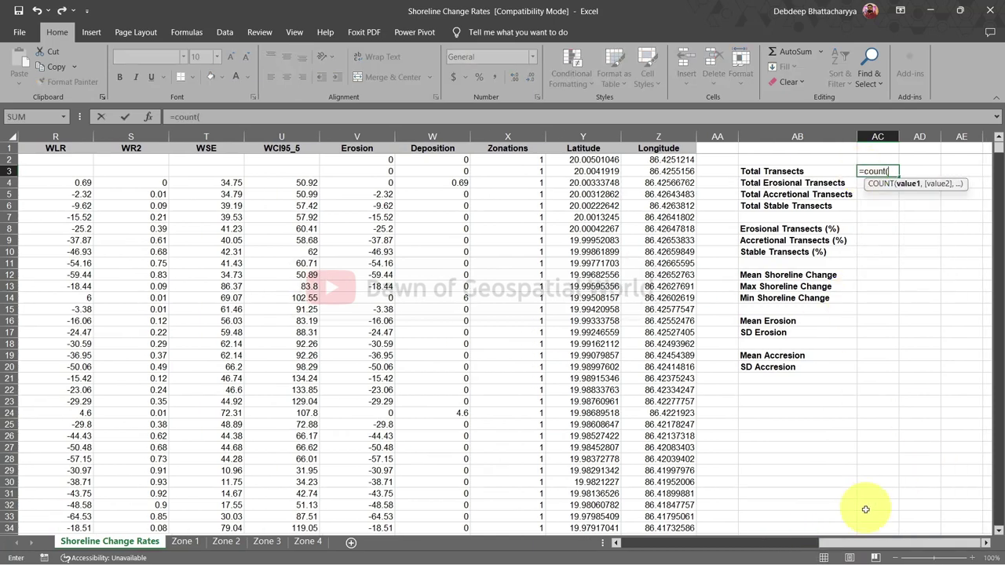
pyautogui.moveTo(863, 543); pyautogui.dragTo(659, 550)
pyautogui.click(132, 135)
pyautogui.press('Return')
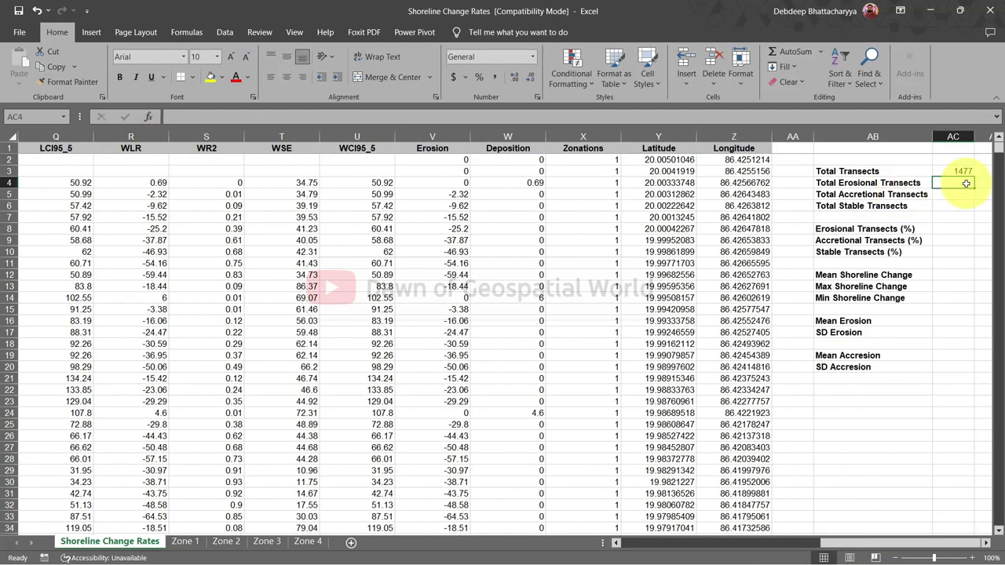
# Draft a COUNTIF of negative WLR values for the erosional transect count.
pyautogui.write('=count(')
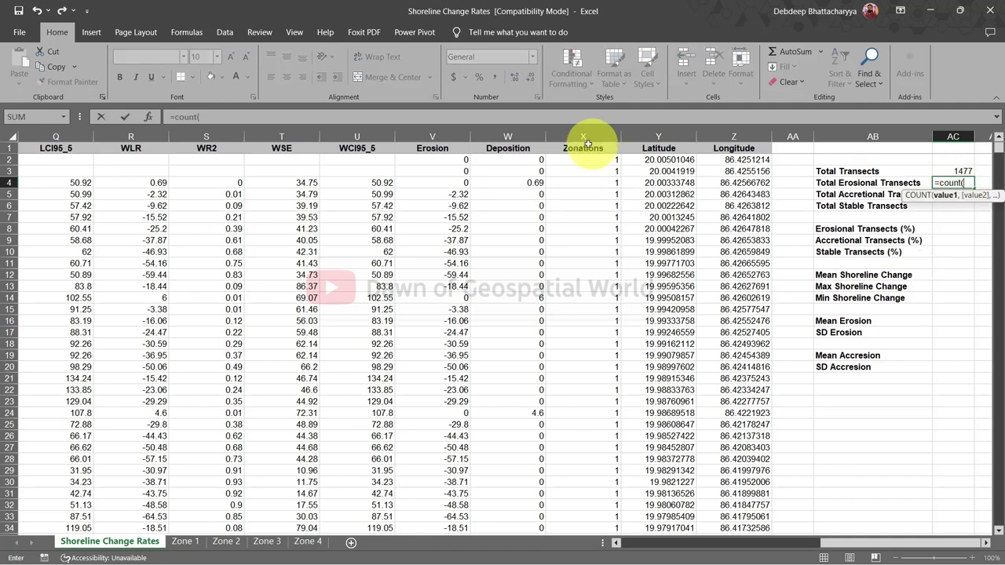
pyautogui.press('BackSpace')
pyautogui.write('if(')
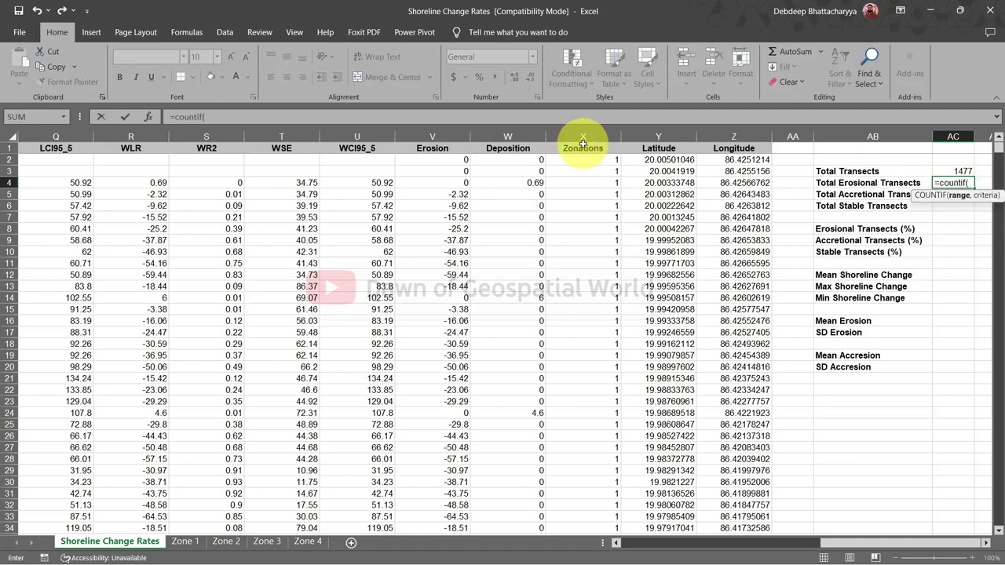
pyautogui.click(134, 136)
pyautogui.write(',')
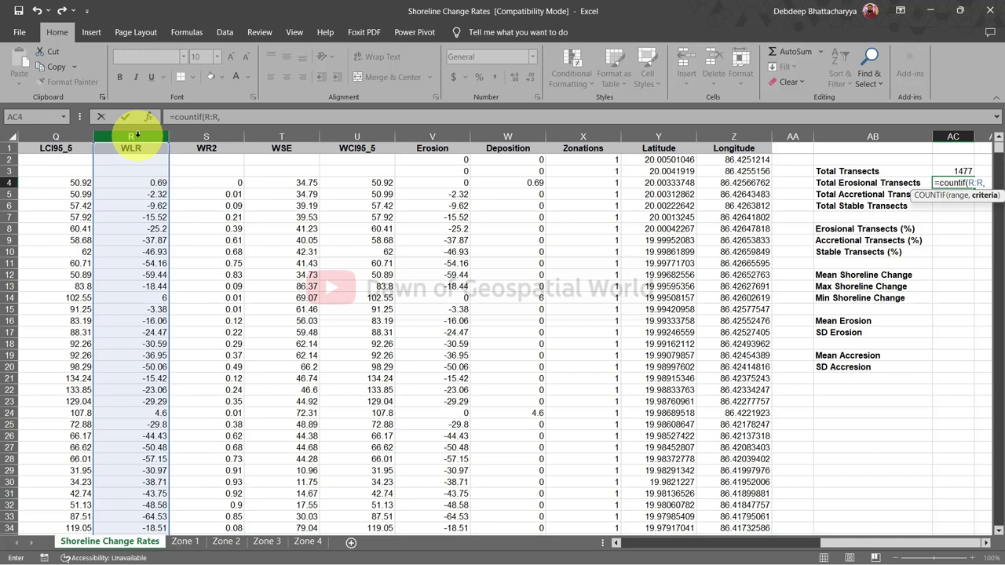
pyautogui.write("'<")
pyautogui.press('BackSpace')
pyautogui.write('0"')
pyautogui.press('Return')
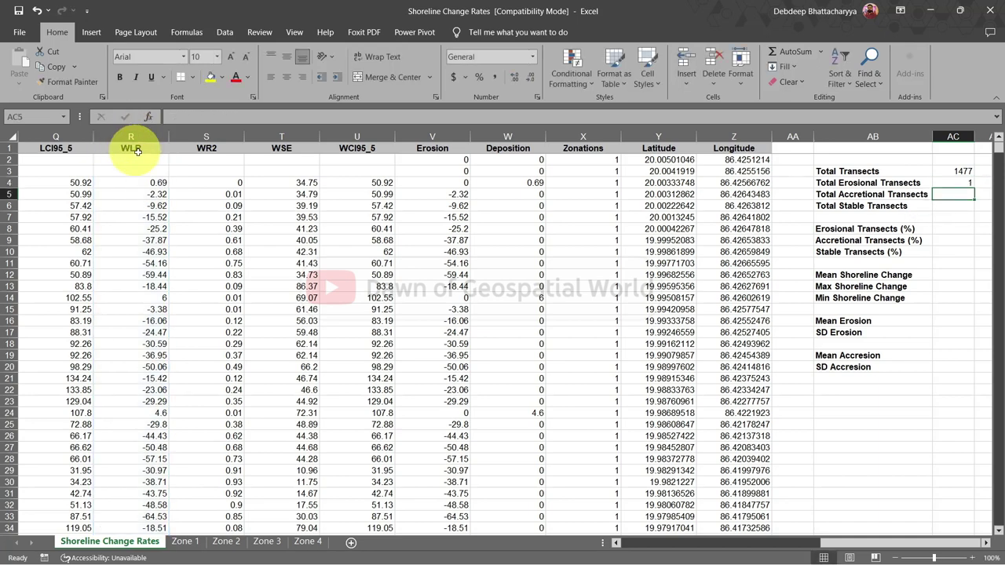
pyautogui.doubleClick(946, 189)
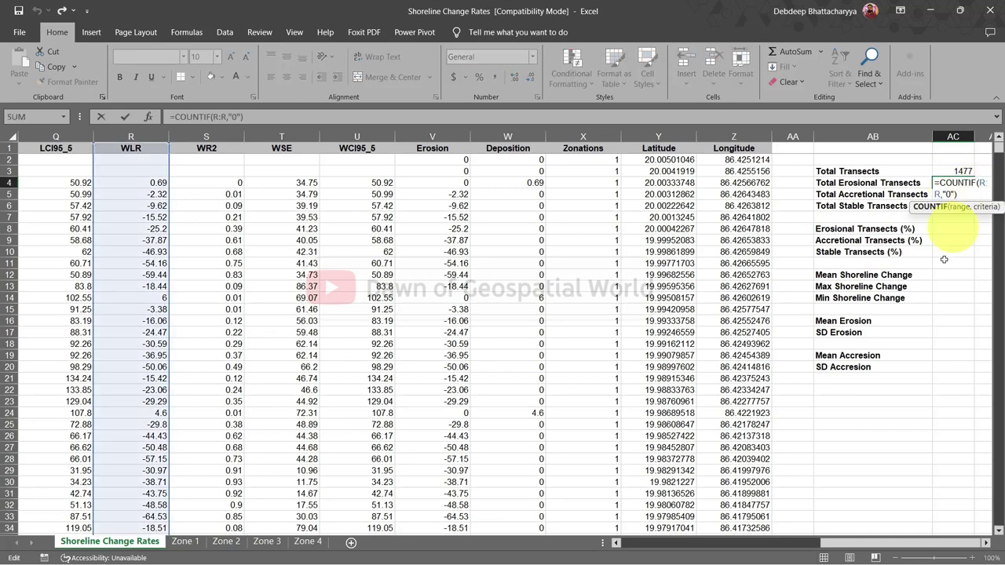
pyautogui.press('Return')
pyautogui.press('Right')
pyautogui.press('Right')
pyautogui.press('Right')
pyautogui.moveTo(830, 538)
pyautogui.mouseDown()
pyautogui.moveTo(807, 539)
pyautogui.moveTo(816, 541)
pyautogui.mouseUp()
# Replace the erosional count with =COUNTIF(R:R,"<0"), giving 728.
pyautogui.click(882, 189)
pyautogui.doubleClick(874, 182)
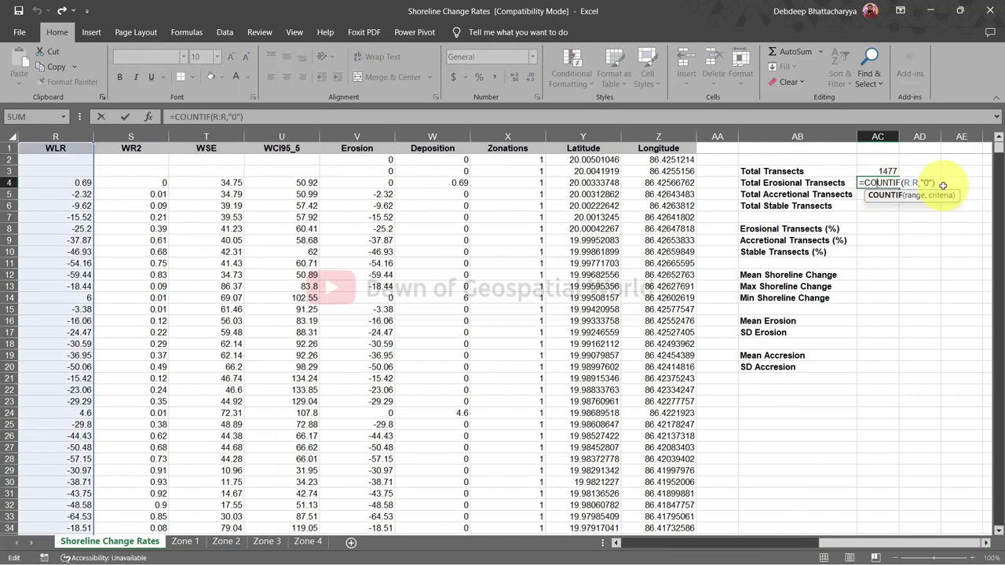
pyautogui.moveTo(935, 193); pyautogui.dragTo(816, 176)
pyautogui.press('BackSpace')
pyautogui.write('=countif(')
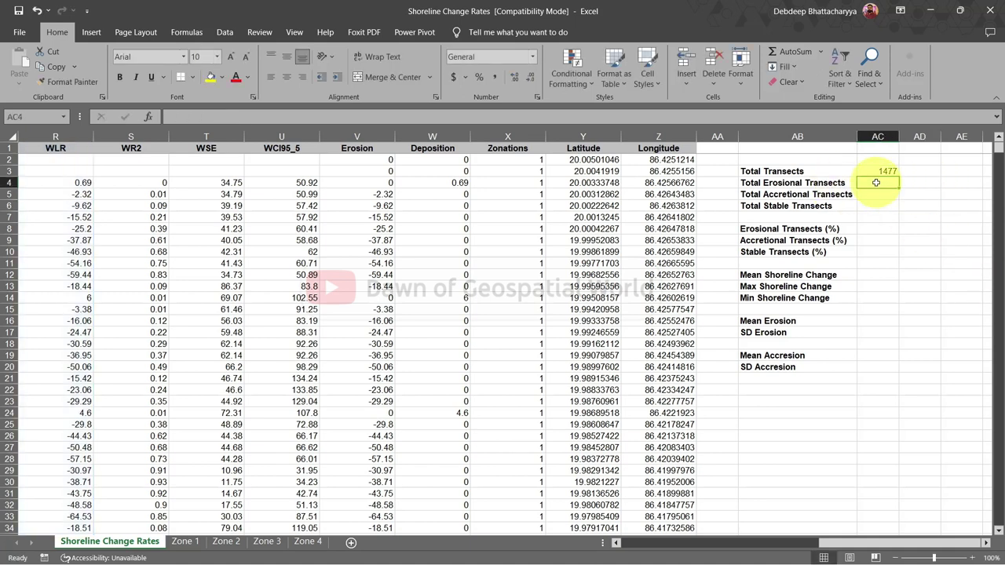
pyautogui.click(75, 137)
pyautogui.write(',"<0"')
pyautogui.press('Return')
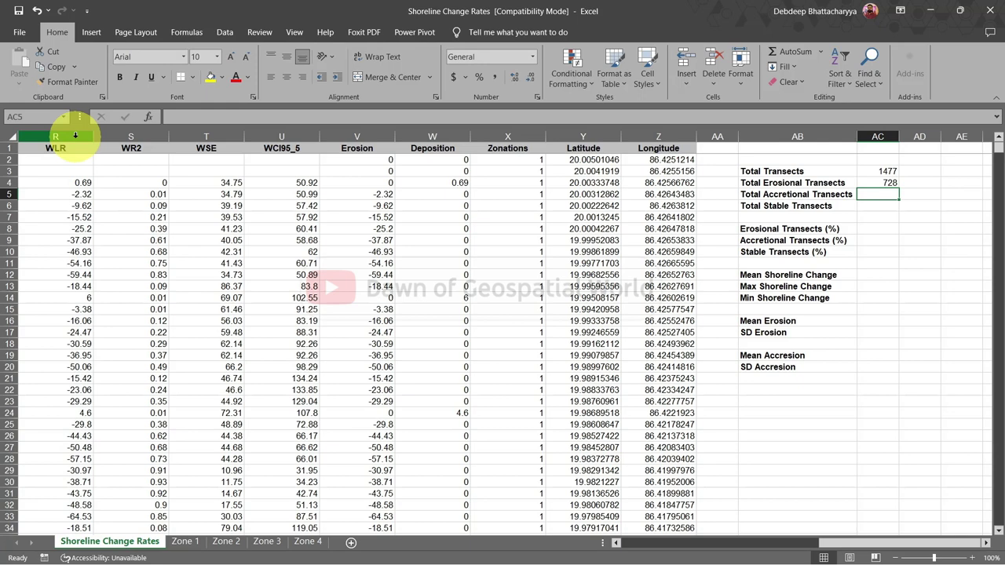
# Count accretional (>0) and stable (=0) transects with COUNTIF on WLR, giving 742 and 1.
pyautogui.write('=countif(')
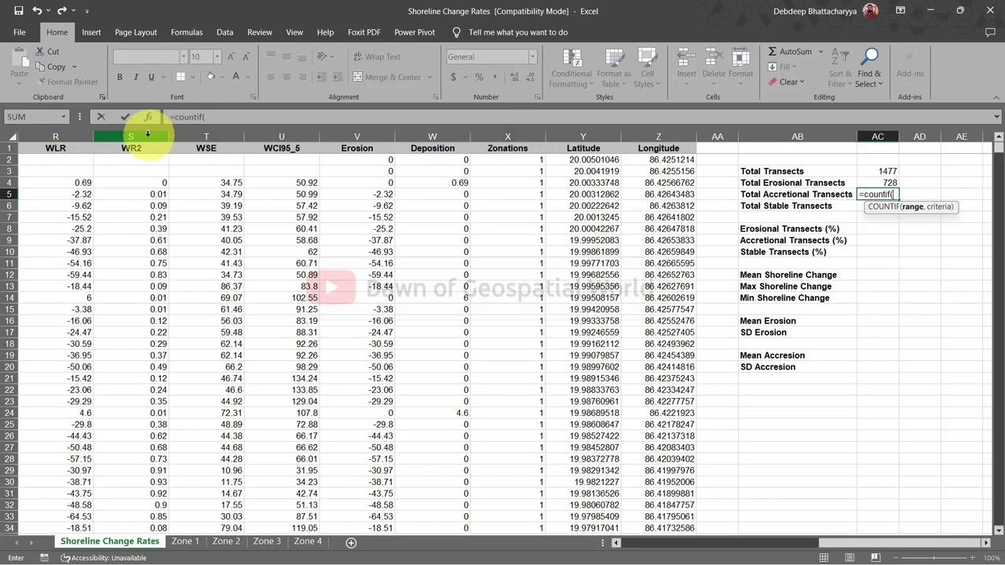
pyautogui.click(85, 135)
pyautogui.write(',">0')
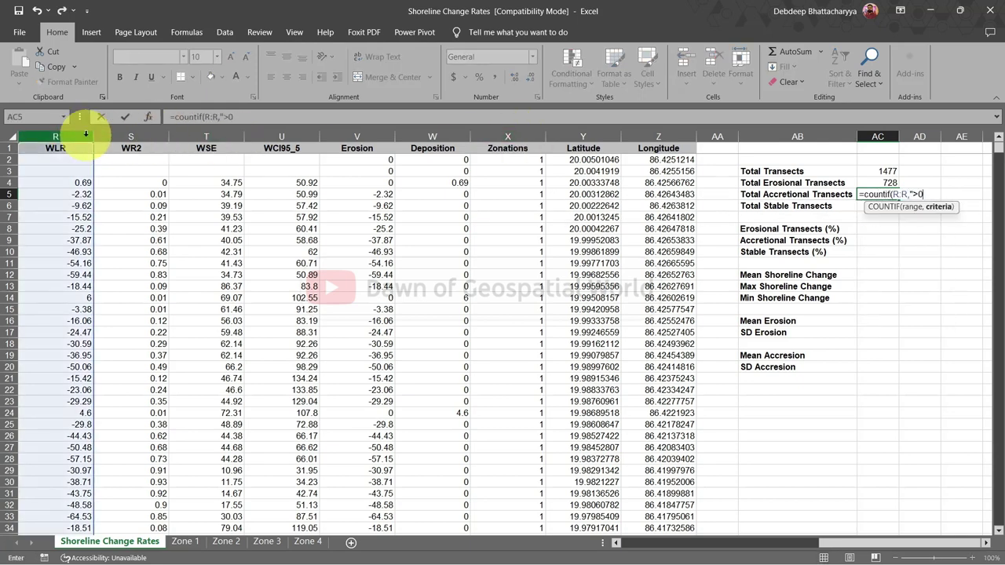
pyautogui.press('Return')
pyautogui.write('=countif(')
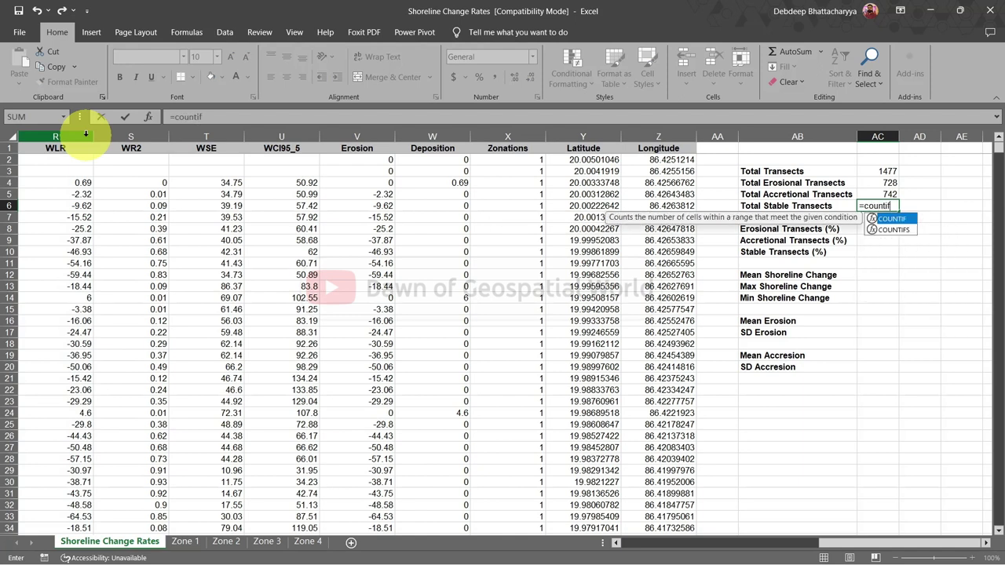
pyautogui.click(59, 136)
pyautogui.write(',"=')
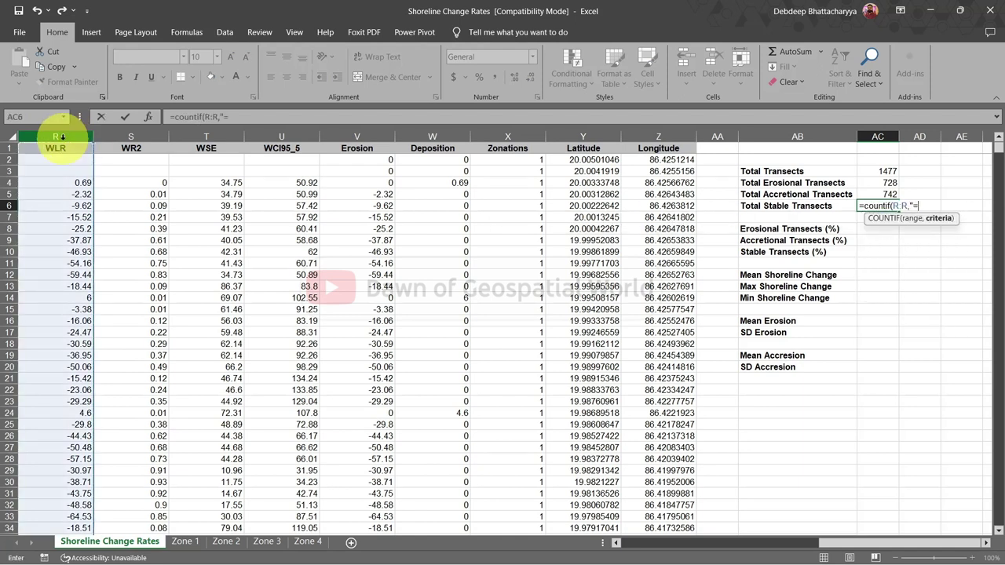
pyautogui.write('0")')
pyautogui.press('Return')
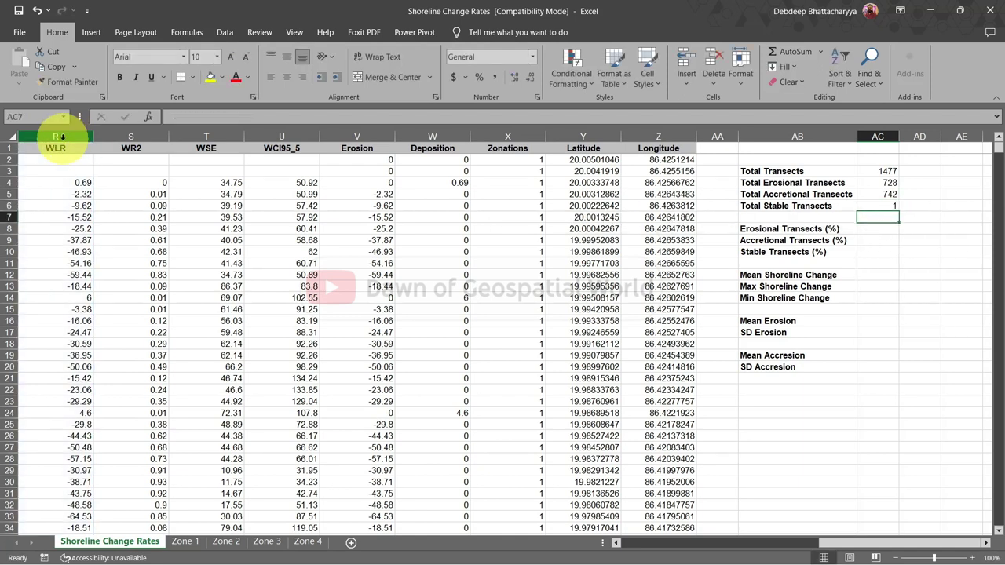
# Calculate the erosional transect percentage in AC8 from the erosional count.
pyautogui.click(877, 228)
pyautogui.write('=(')
pyautogui.click(873, 182)
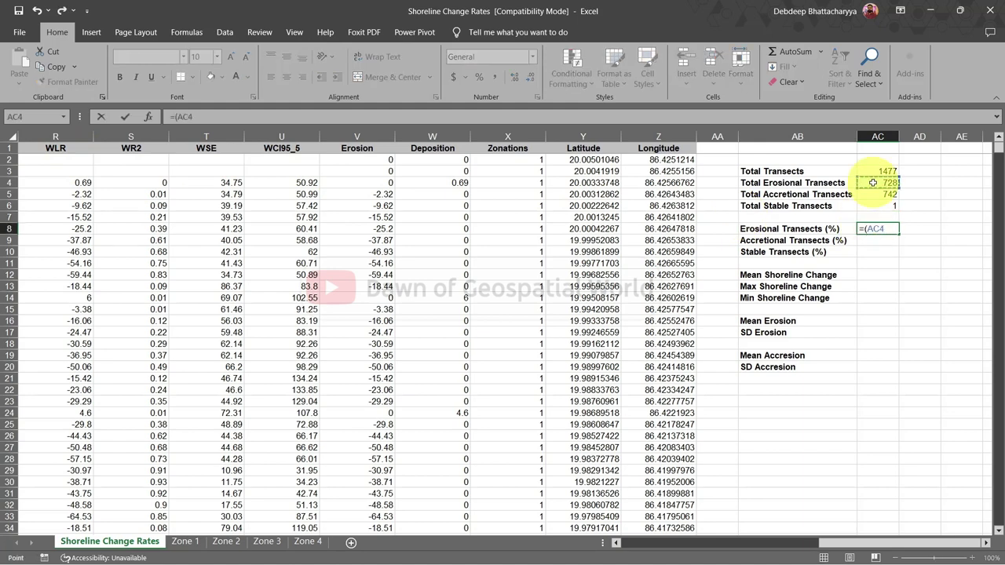
pyautogui.press('Return')
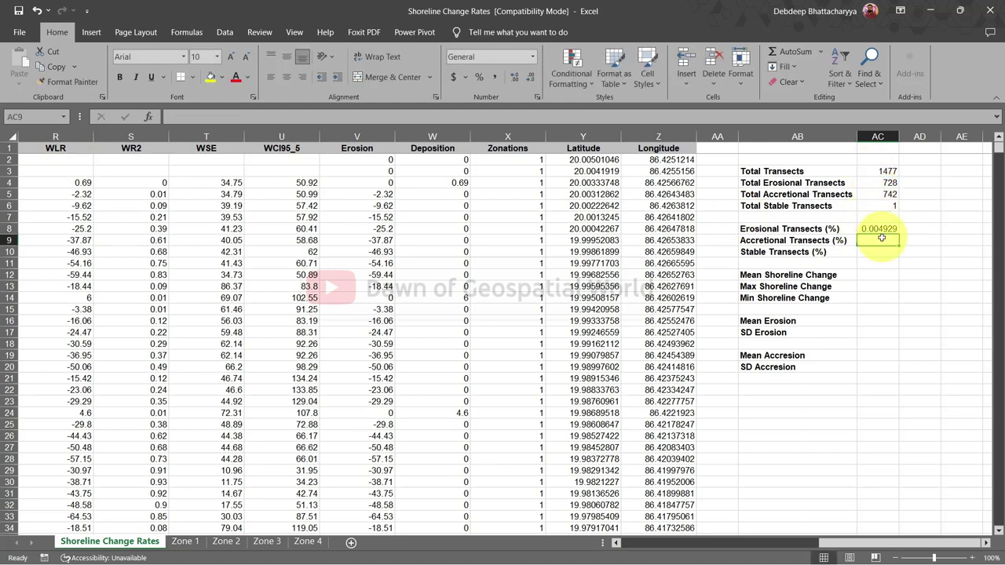
pyautogui.doubleClick(876, 228)
pyautogui.press('Escape')
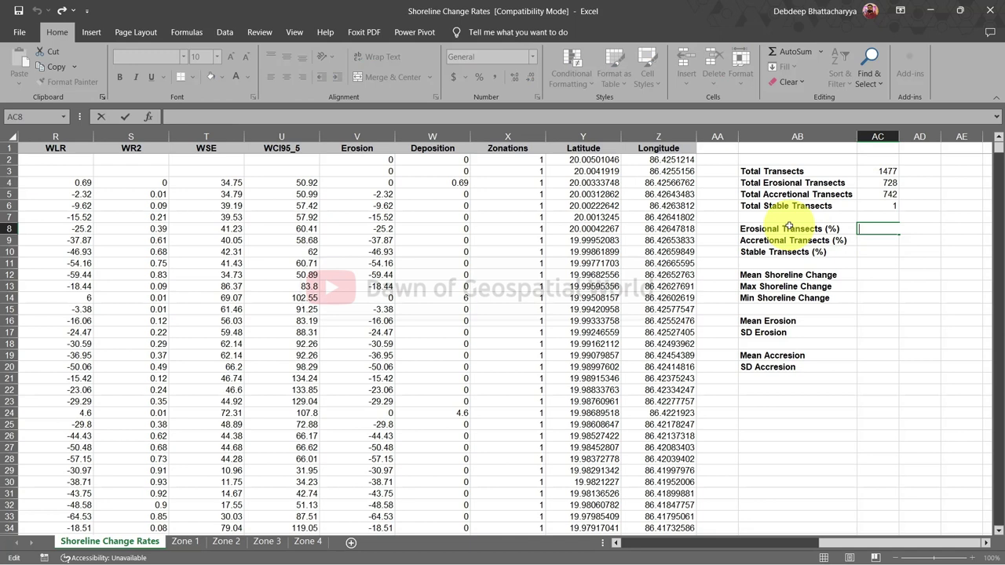
pyautogui.write('=(')
pyautogui.click(866, 182)
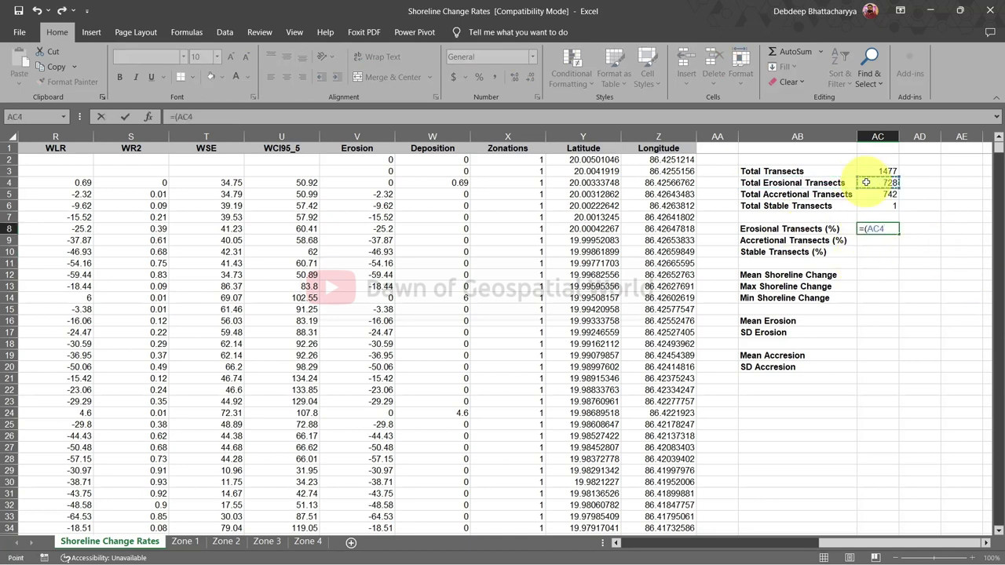
pyautogui.write('0')
pyautogui.press('Return')
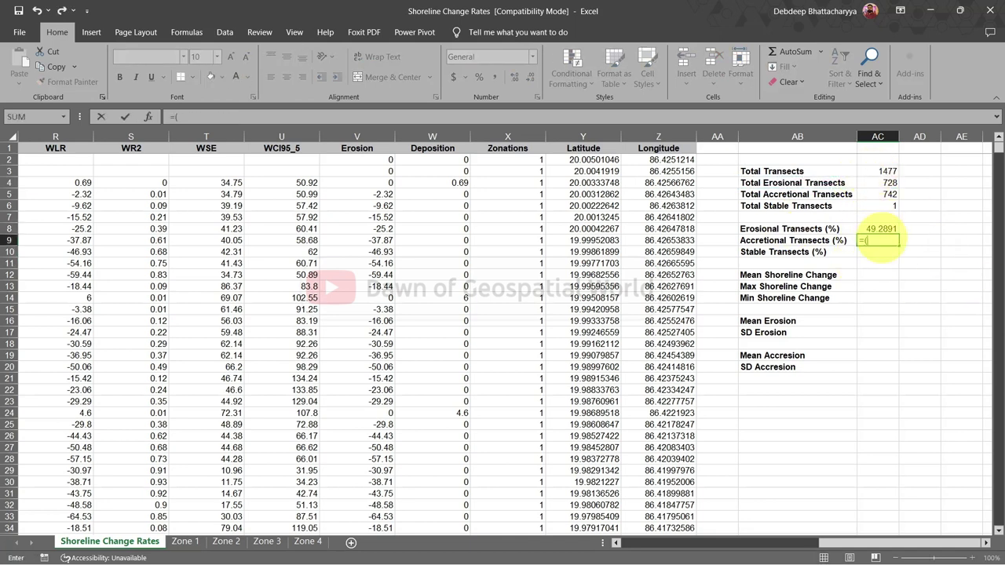
# Calculate accretional and stable transect percentages as count divided by total times 100.
pyautogui.write('=(')
pyautogui.click(871, 194)
pyautogui.write('/')
pyautogui.click(866, 171)
pyautogui.write(')*100')
pyautogui.press('Return')
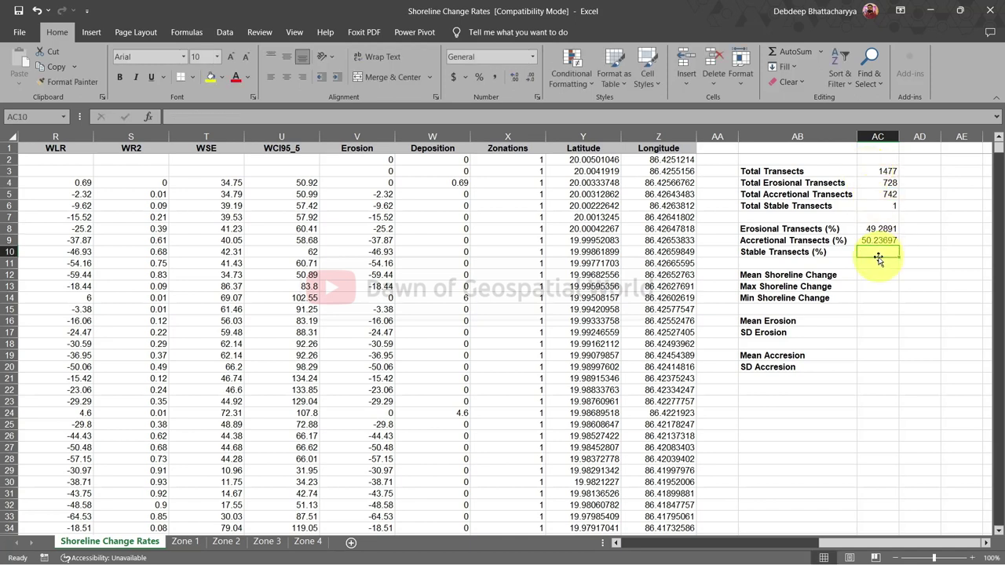
pyautogui.write('=(')
pyautogui.click(877, 206)
pyautogui.write('/')
pyautogui.click(869, 172)
pyautogui.write(')*1')
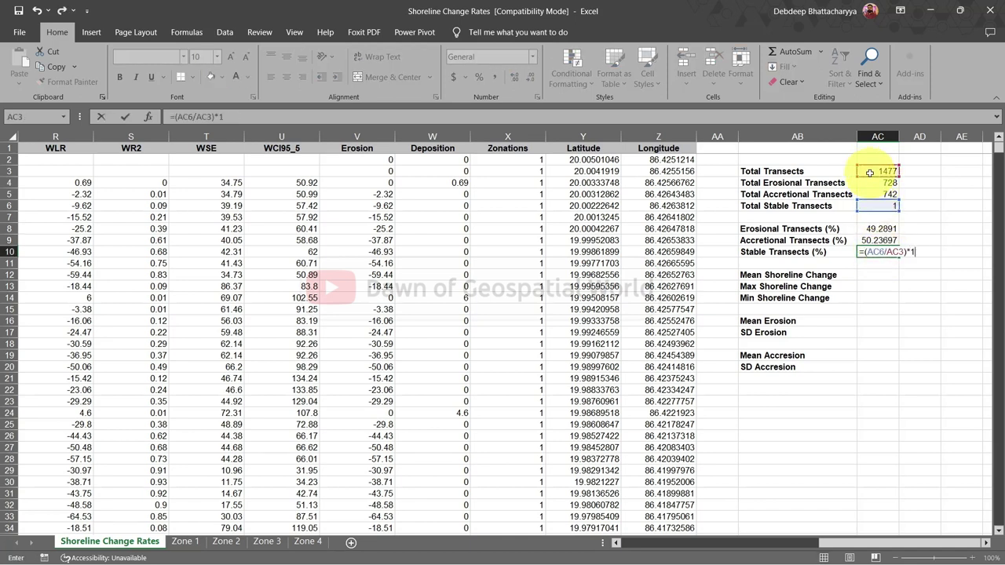
pyautogui.write('00')
pyautogui.press('Return')
# Fill Mean, Max and Min Shoreline Change from the WLR column using AVERAGE, MAX and MIN.
pyautogui.click(876, 276)
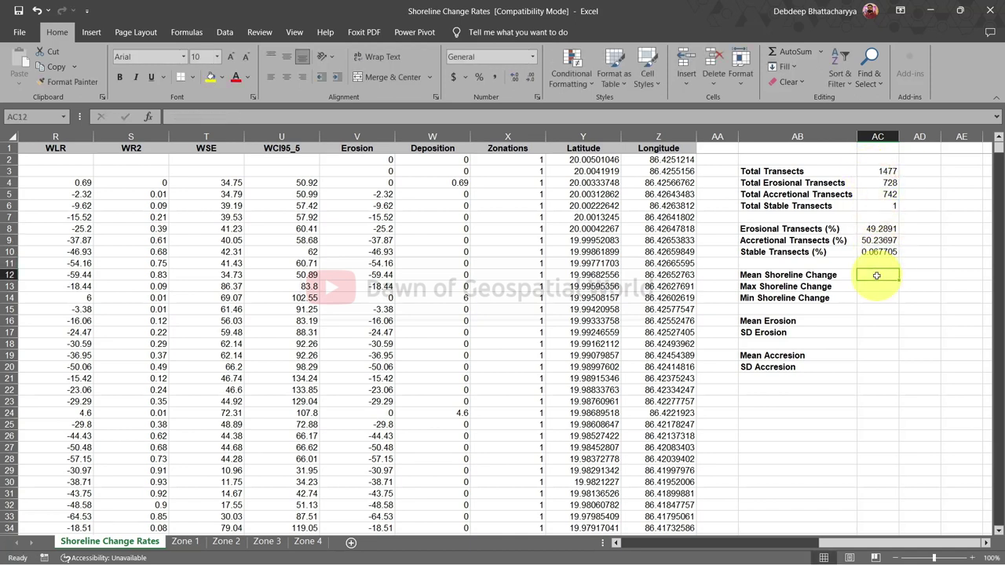
pyautogui.write('=average(')
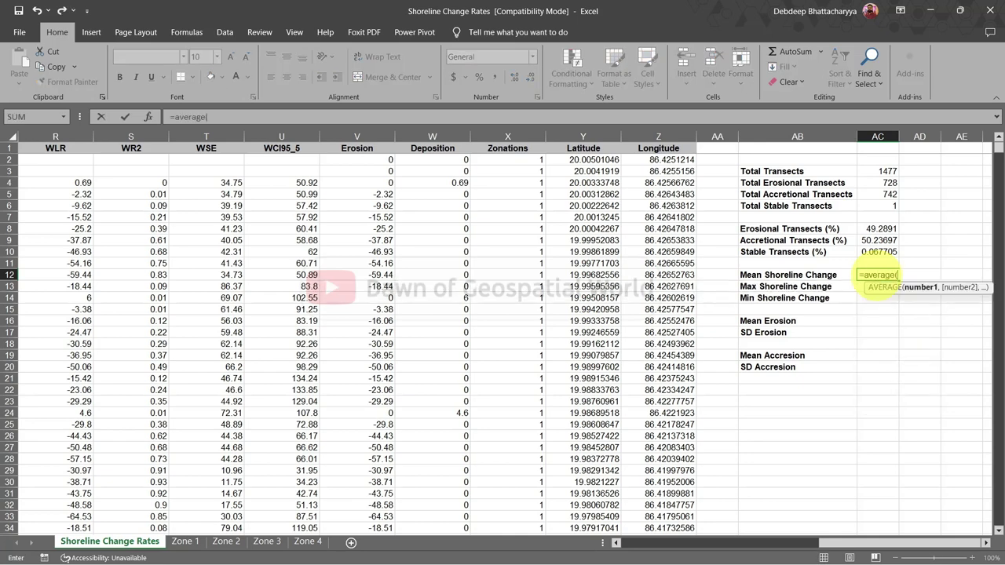
pyautogui.click(61, 136)
pyautogui.press('Return')
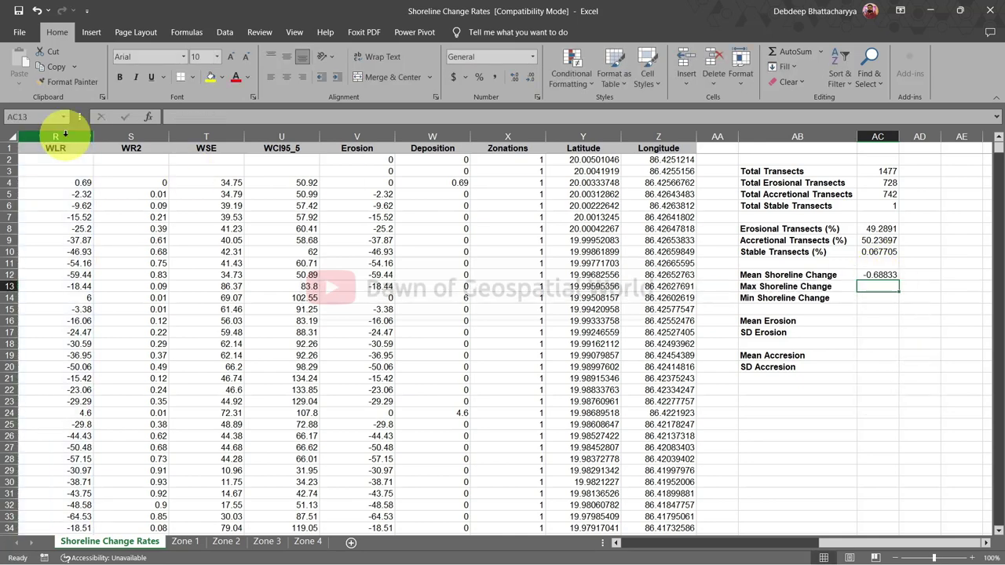
pyautogui.write('=max(')
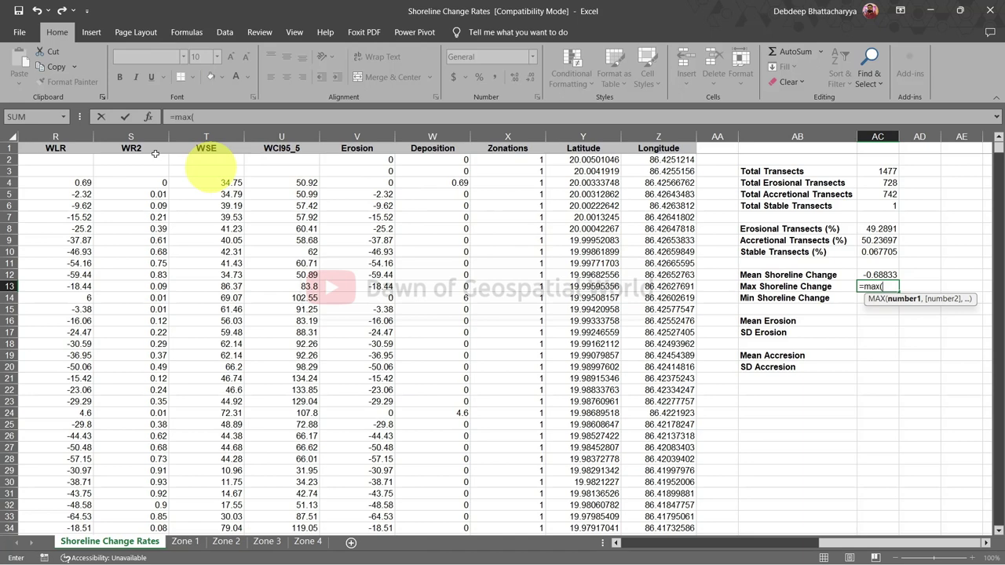
pyautogui.click(74, 131)
pyautogui.write(')')
pyautogui.press('Return')
pyautogui.write('=min(')
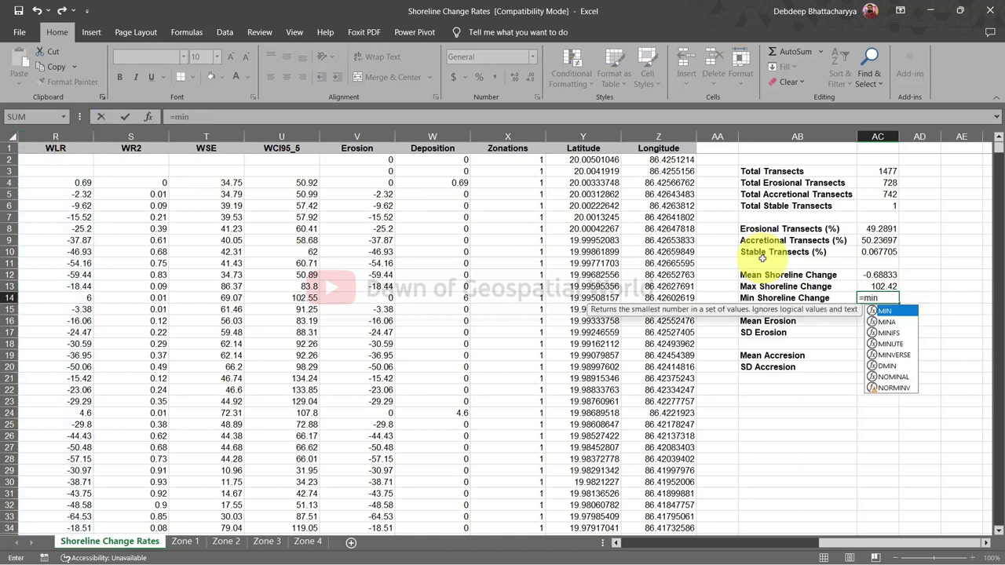
pyautogui.click(55, 137)
pyautogui.press('Return')
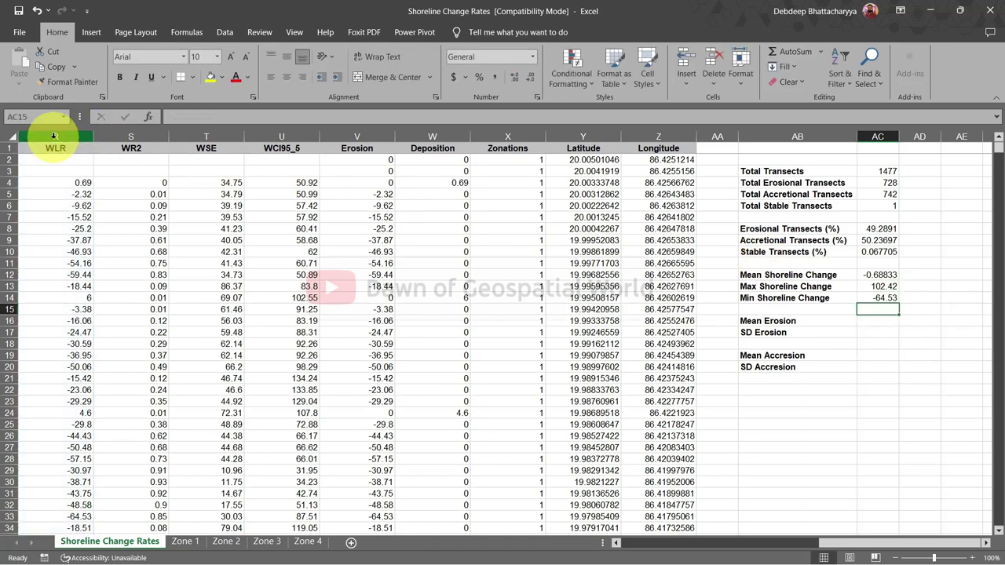
# Compute Mean Erosion and SD Erosion (=STDEV.S(V:V), 7.759217) from the Erosion column.
pyautogui.click(869, 320)
pyautogui.write('=av')
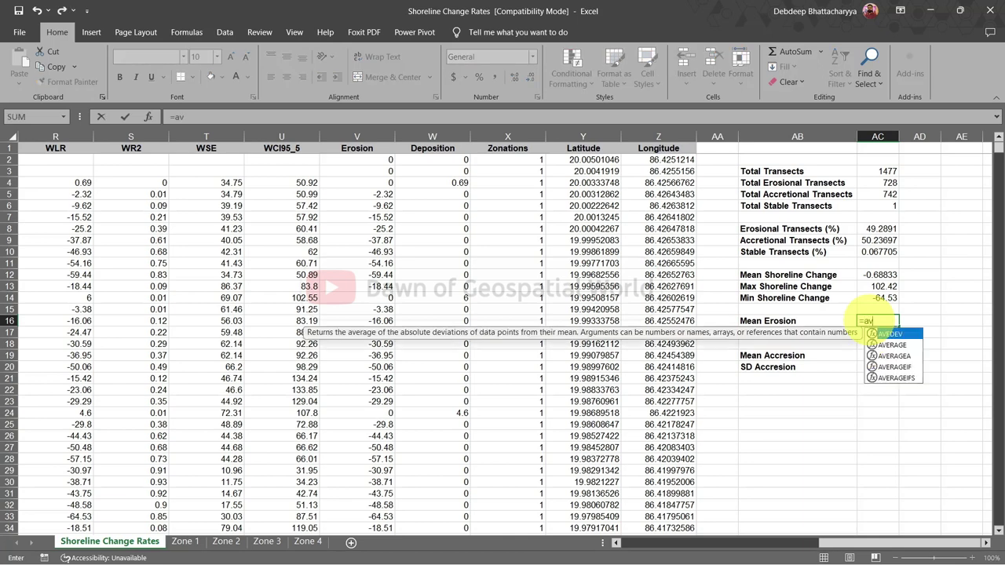
pyautogui.write('erage')
pyautogui.doubleClick(895, 334)
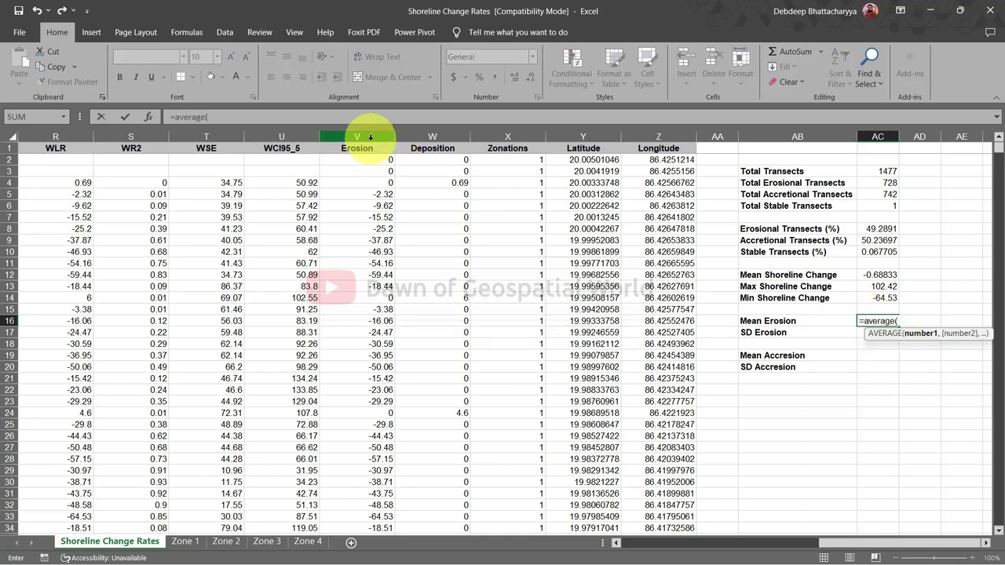
pyautogui.click(369, 137)
pyautogui.press('Return')
pyautogui.write('=stdev')
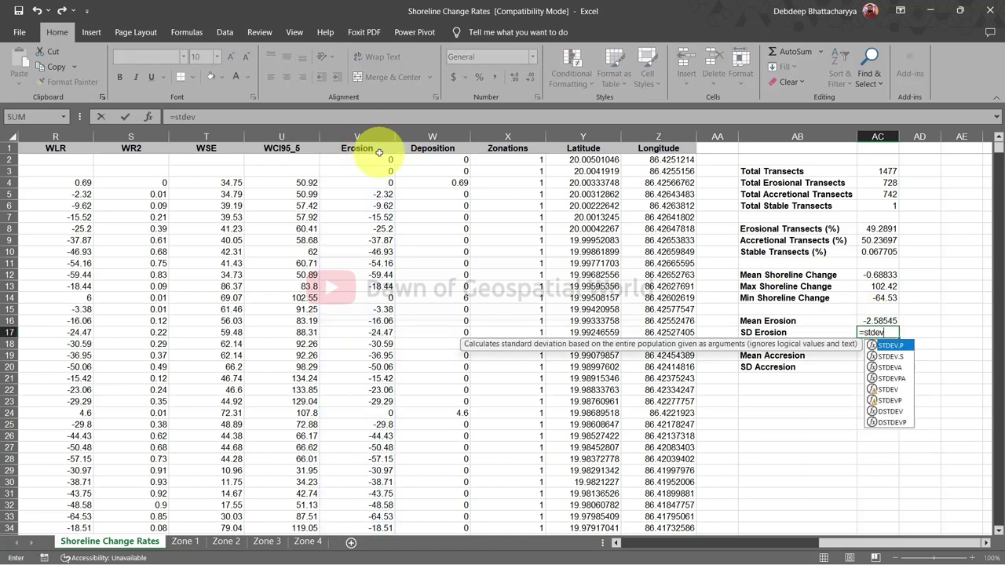
pyautogui.press('Tab')
pyautogui.click(432, 136)
pyautogui.press('Return')
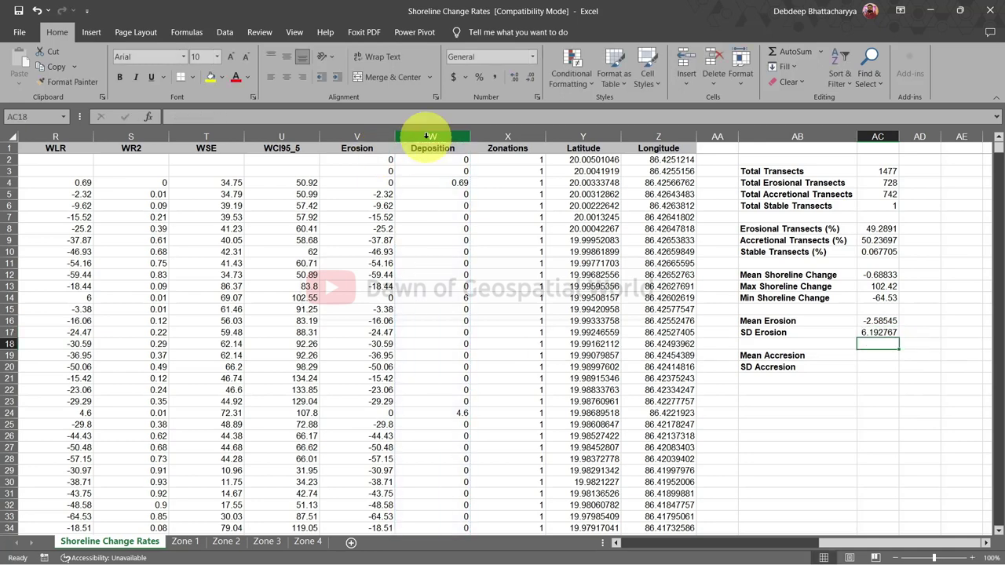
pyautogui.click(878, 332)
pyautogui.write('=stdev.s(')
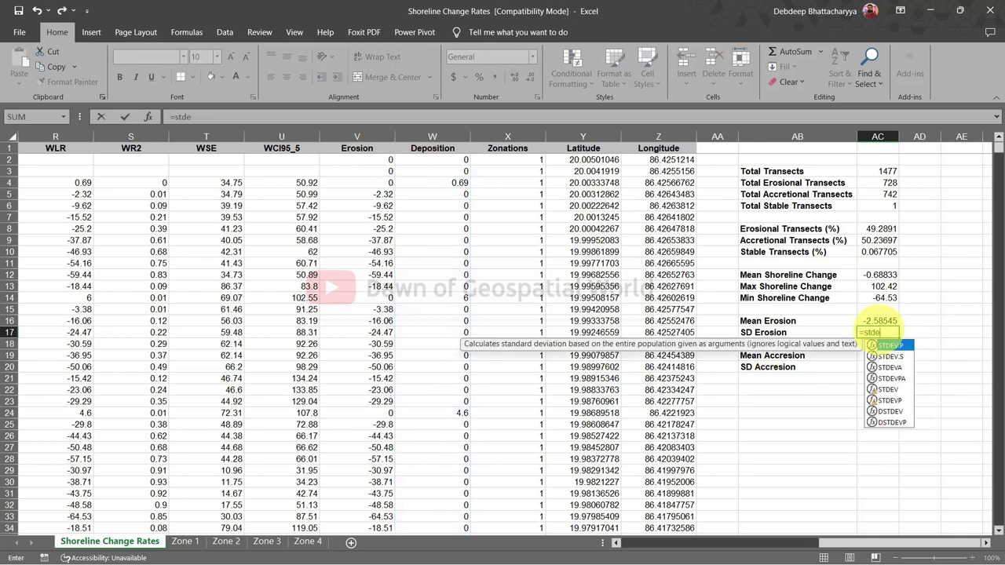
pyautogui.click(365, 134)
pyautogui.press('Return')
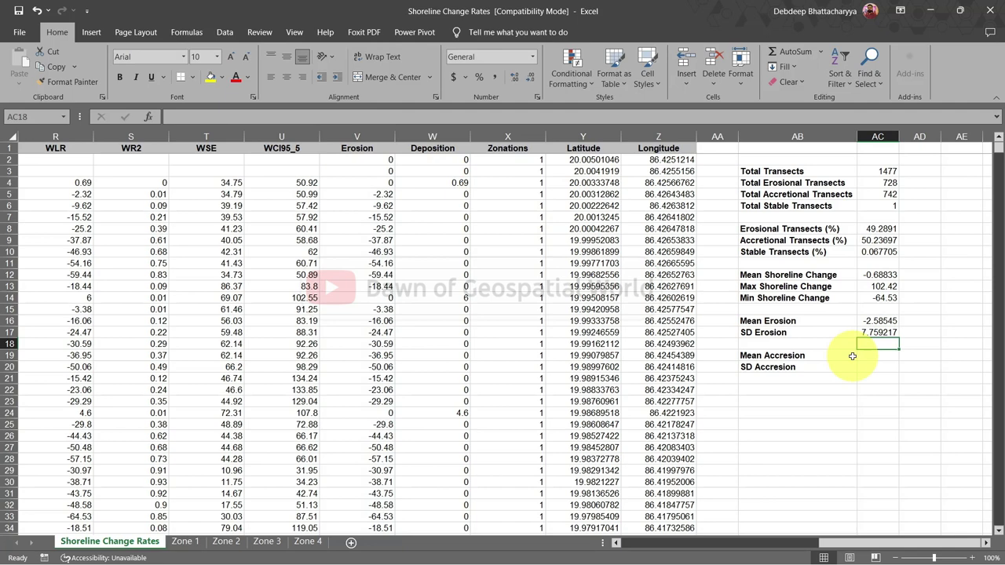
# Compute Mean Accretion (1.899912) and SD Accretion (6.192767) from the Deposition column.
pyautogui.click(877, 355)
pyautogui.write('=average(')
pyautogui.click(448, 135)
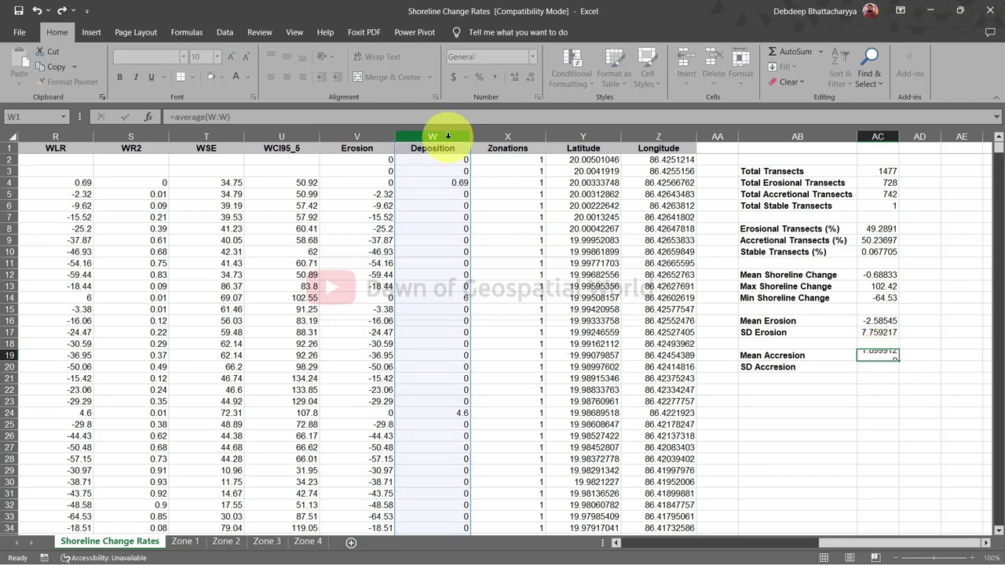
pyautogui.press('Return')
pyautogui.write('=stdev.s(')
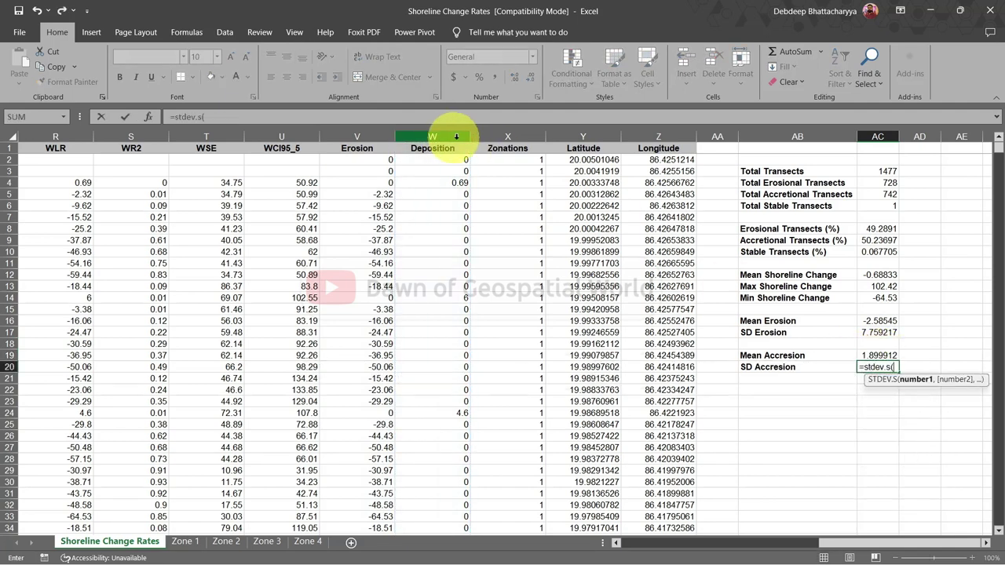
pyautogui.click(448, 136)
pyautogui.press('Return')
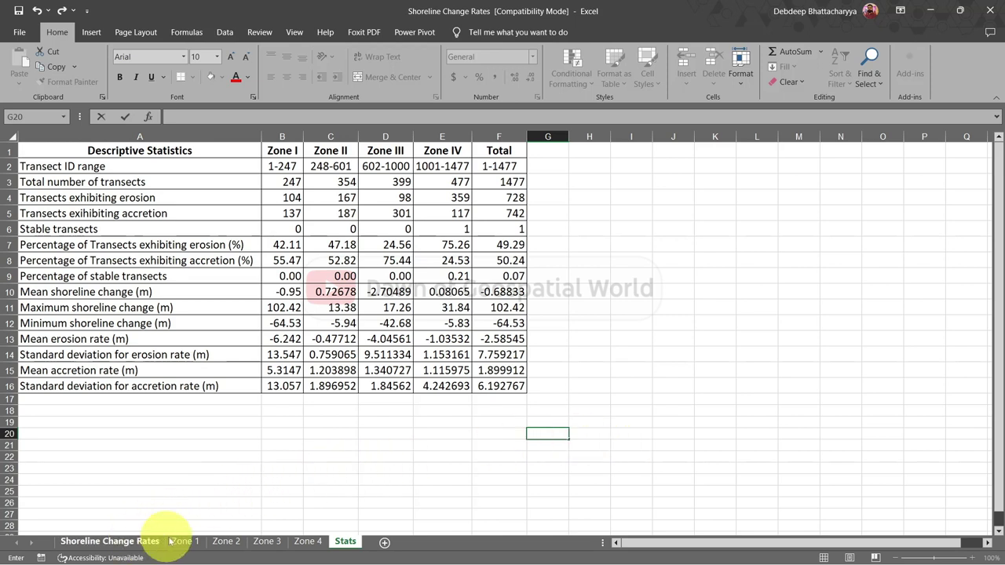
# Switch back to the Shoreline Change Rates sheet.
pyautogui.click(110, 541)
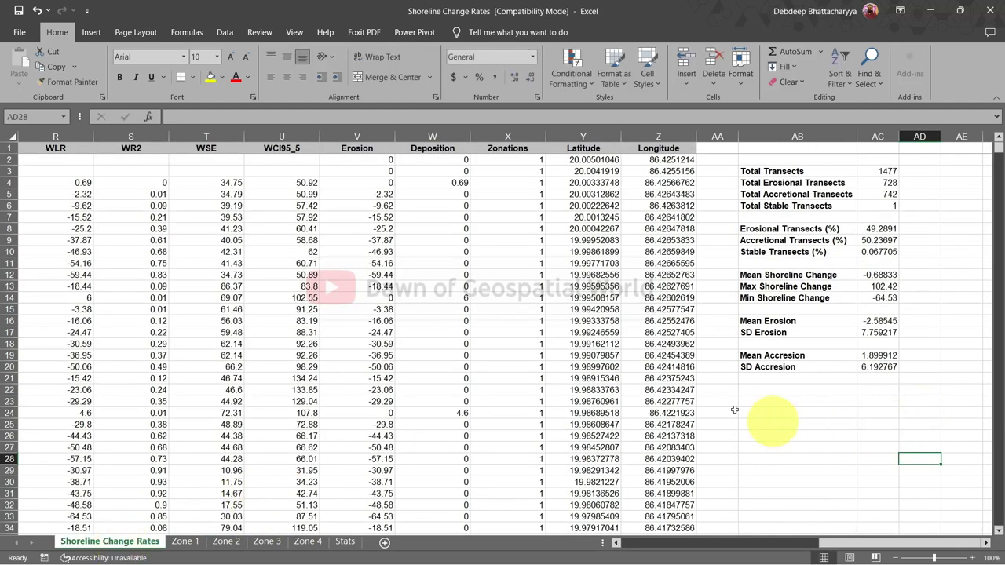
# Insert a column chart of the Erosion and Deposition columns, then cut it from the sheet.
pyautogui.click(365, 134)
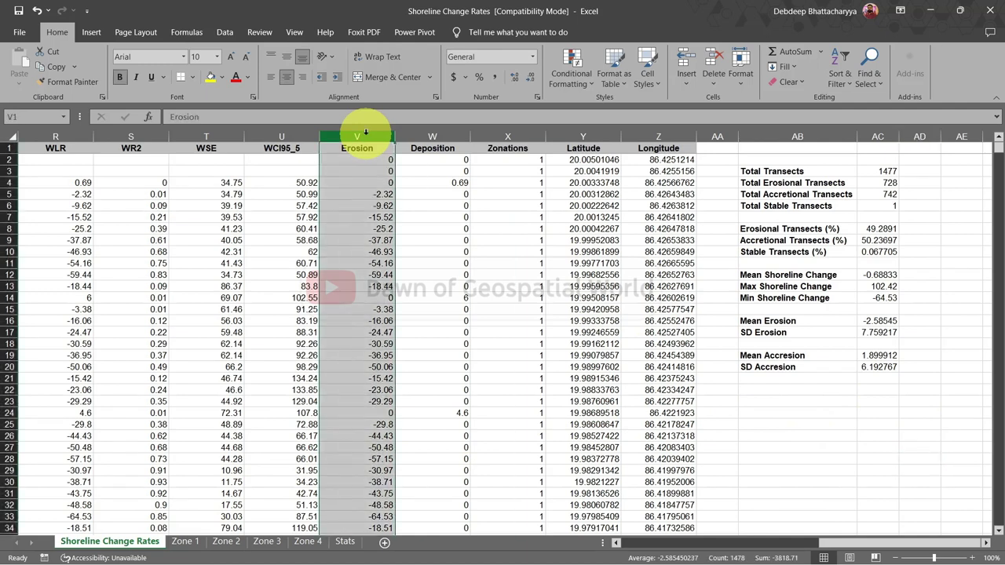
pyautogui.keyDown('ctrl'); pyautogui.click(437, 134); pyautogui.keyUp('ctrl')
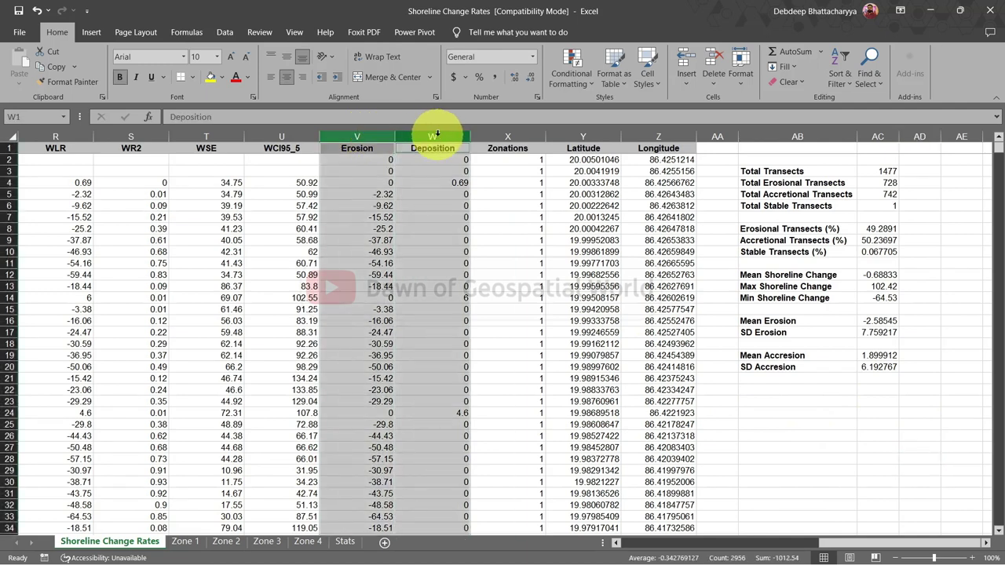
pyautogui.click(90, 36)
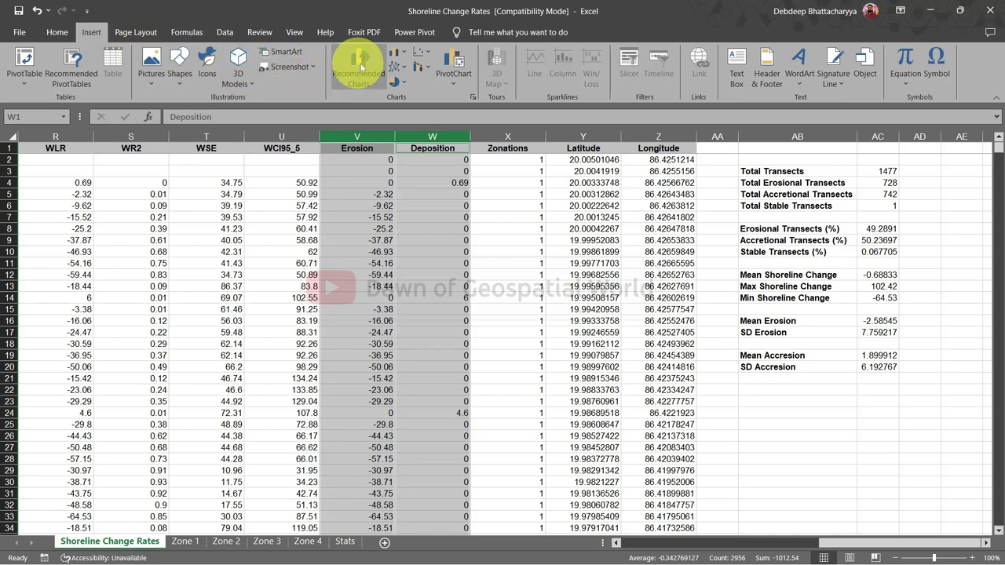
pyautogui.click(400, 53)
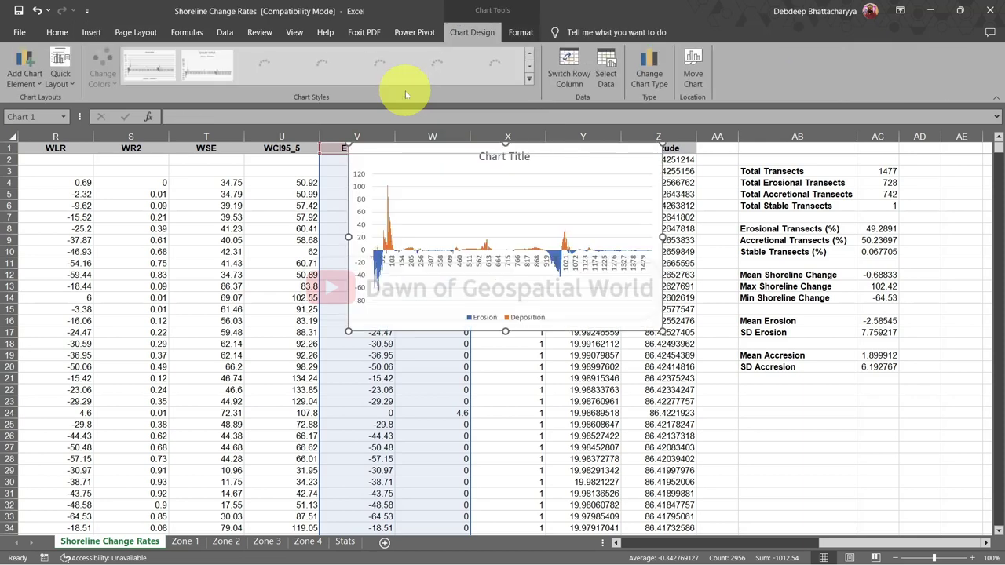
pyautogui.rightClick(606, 148)
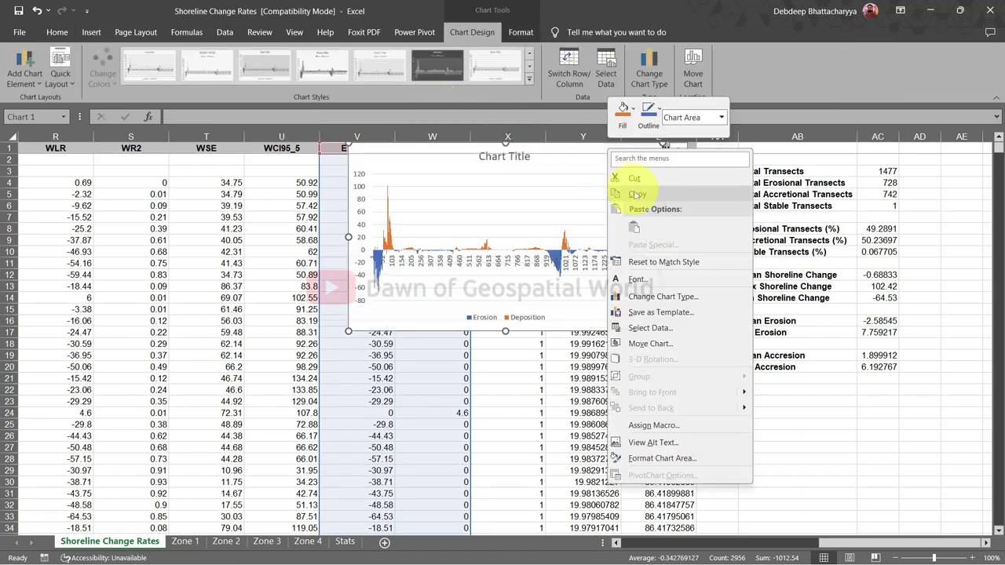
pyautogui.click(629, 177)
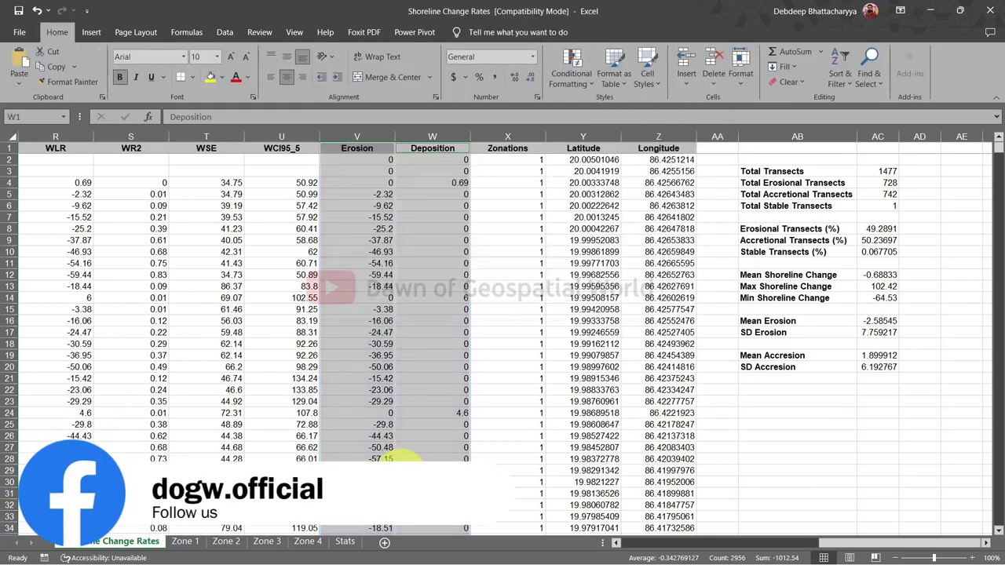
# Paste the chart onto a new sheet and enlarge it to span columns A–Q.
pyautogui.click(384, 543)
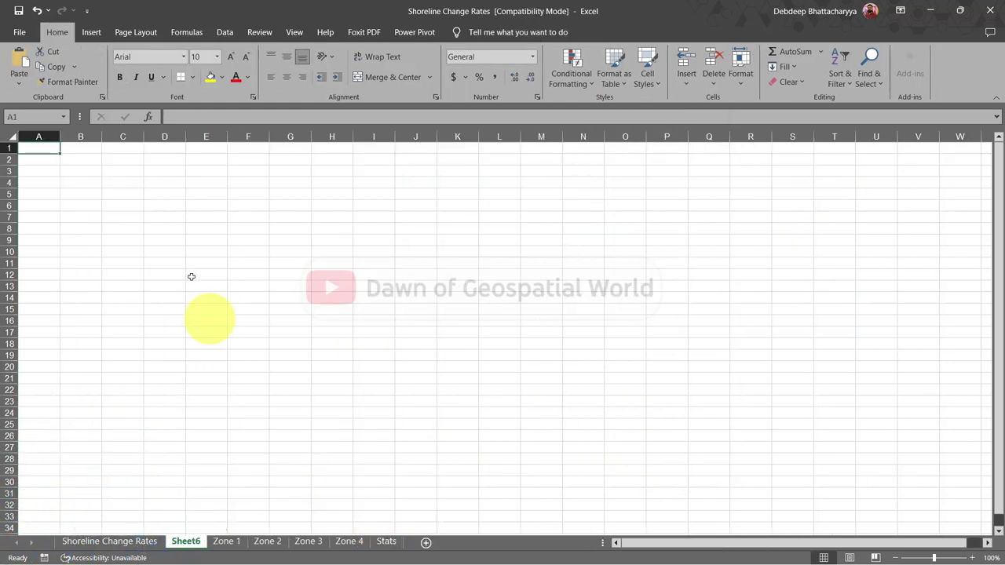
pyautogui.hotkey('ctrl', 'v')
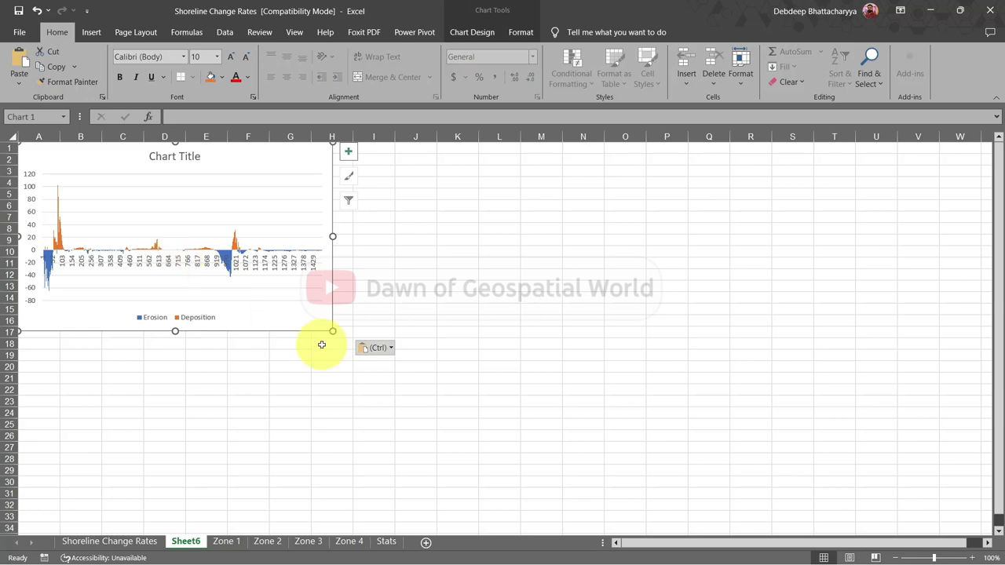
pyautogui.moveTo(332, 331); pyautogui.dragTo(730, 410)
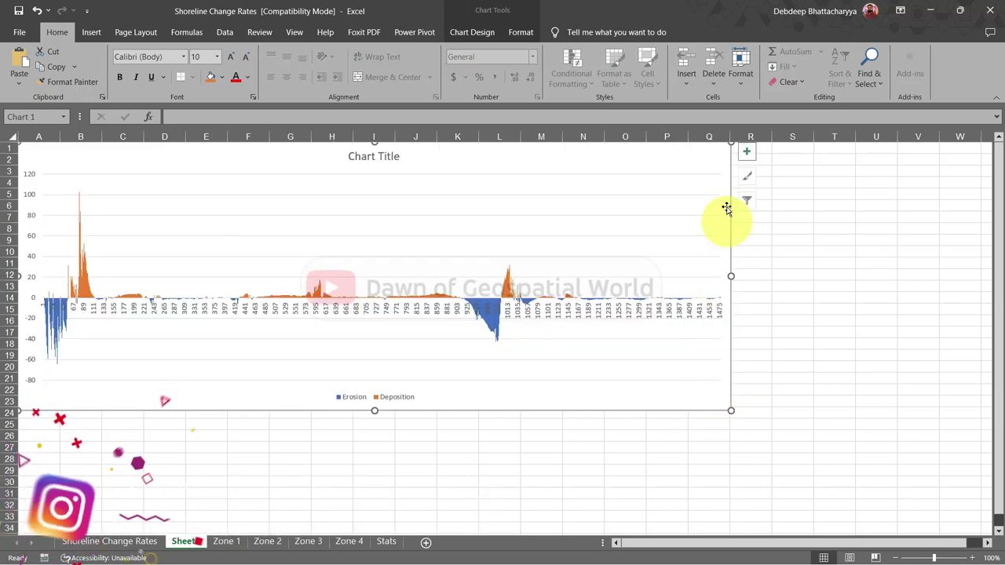
# Retitle the chart 'Erosion & Deposition (WLR)'.
pyautogui.doubleClick(374, 156)
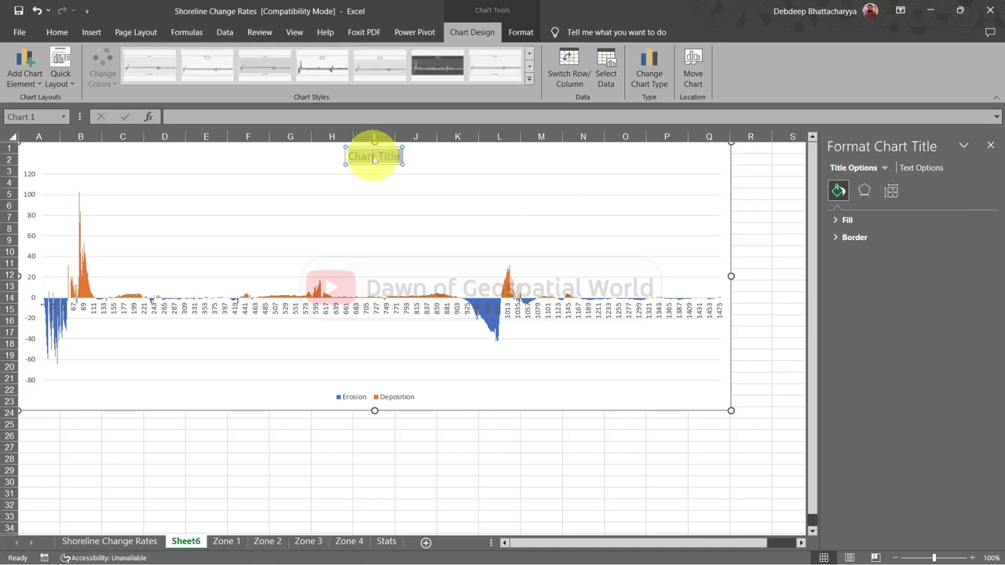
pyautogui.write('Erosion')
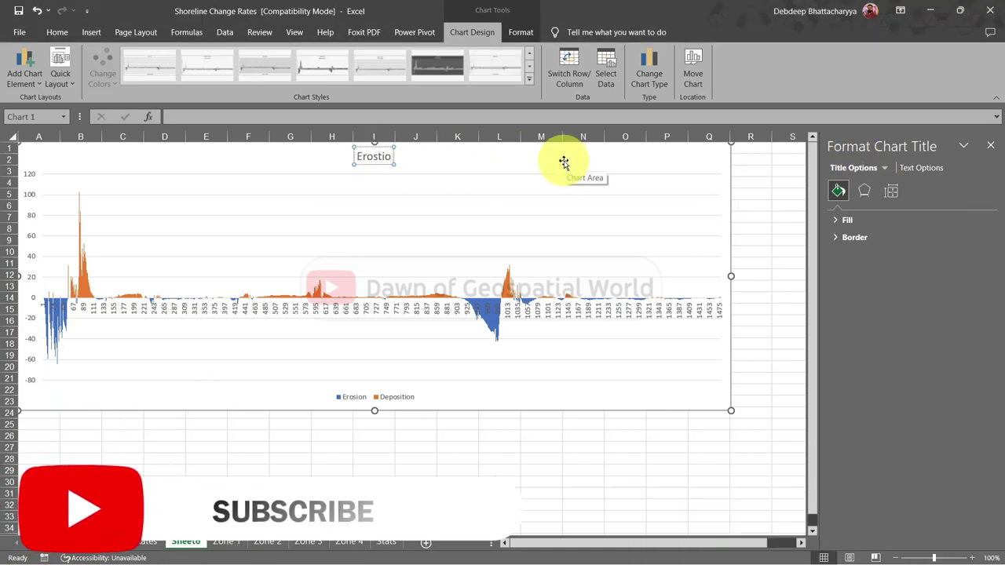
pyautogui.write(' &')
pyautogui.click(702, 202)
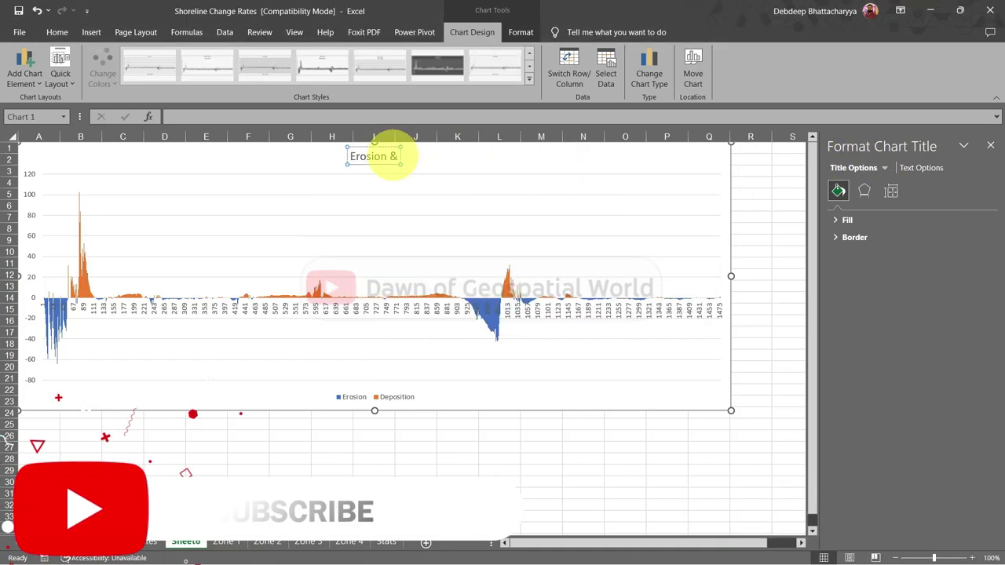
pyautogui.write('Deposition (WLR)')
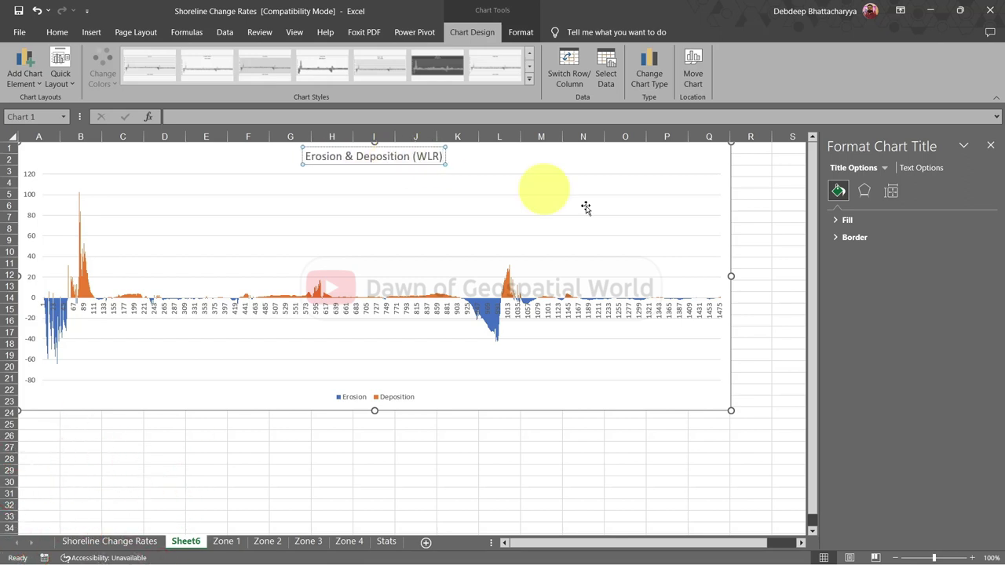
pyautogui.click(602, 395)
pyautogui.click(746, 157)
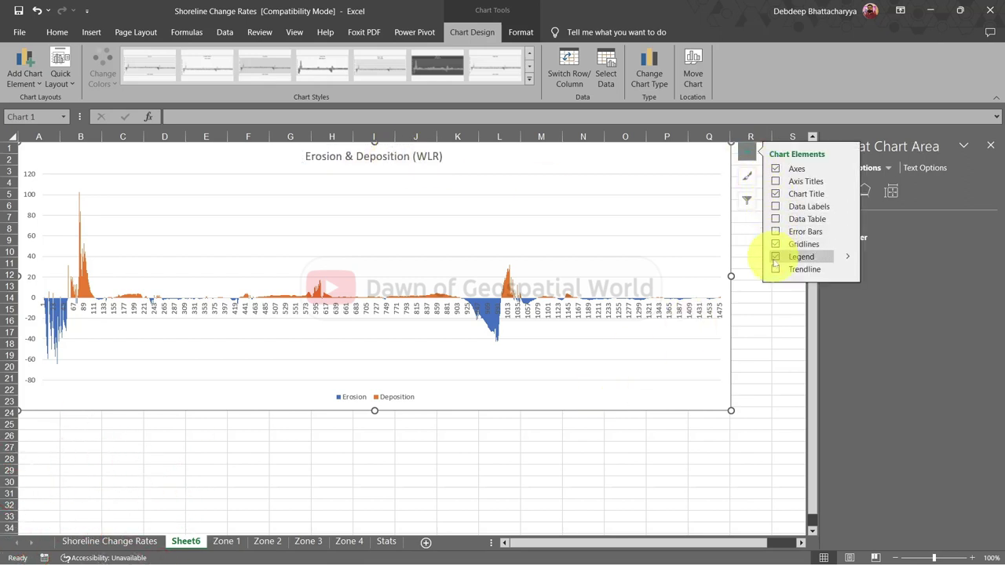
# Give the Erosion bars a solid dark red fill and the Deposition bars green.
pyautogui.click(685, 306)
pyautogui.click(868, 167)
pyautogui.click(573, 306)
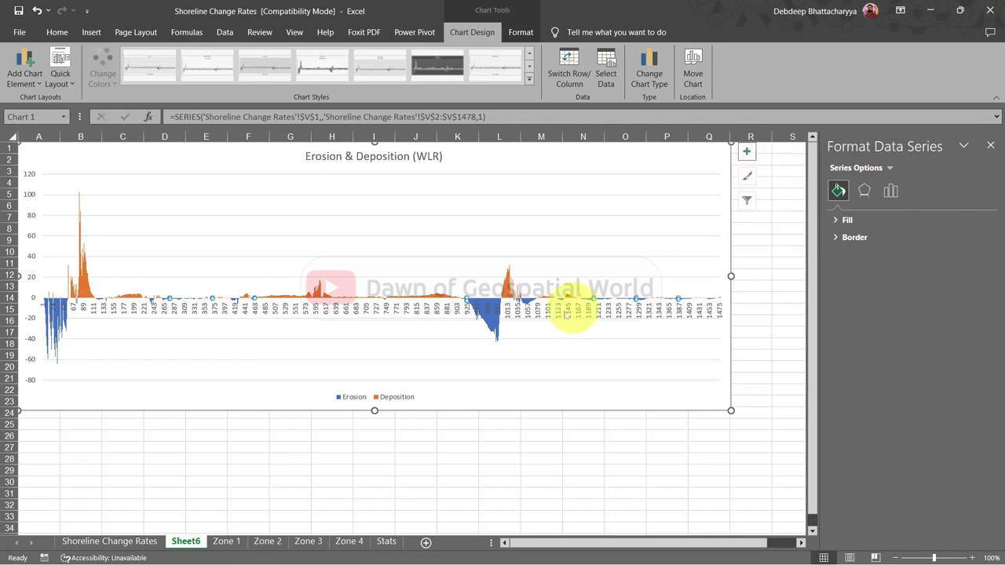
pyautogui.click(494, 330)
pyautogui.click(847, 219)
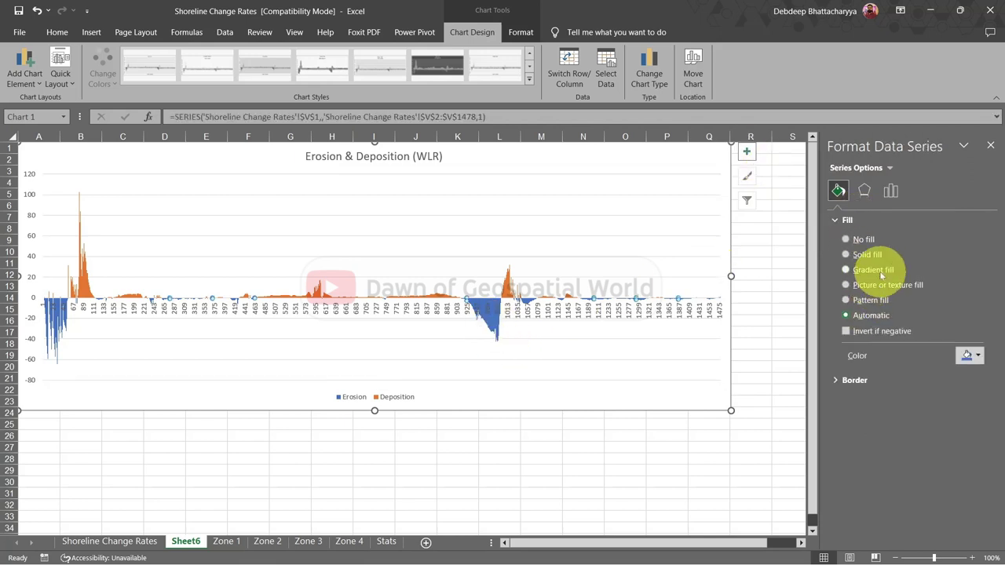
pyautogui.click(867, 254)
pyautogui.click(971, 363)
pyautogui.click(903, 479)
pyautogui.click(508, 287)
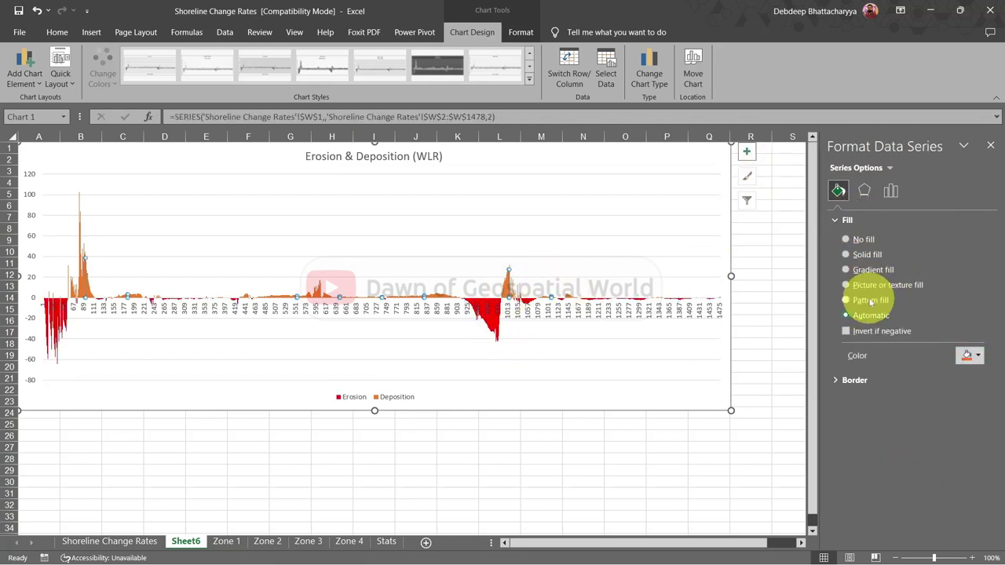
pyautogui.click(970, 354)
pyautogui.click(956, 479)
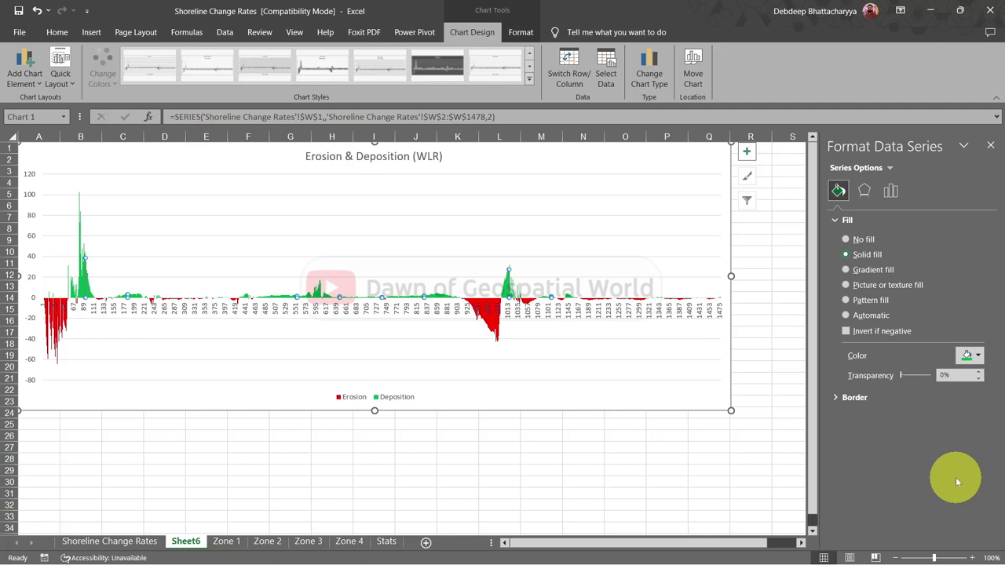
# Set the transect number axis label position to Low so labels sit at the bottom.
pyautogui.click(590, 313)
pyautogui.click(917, 192)
pyautogui.click(871, 254)
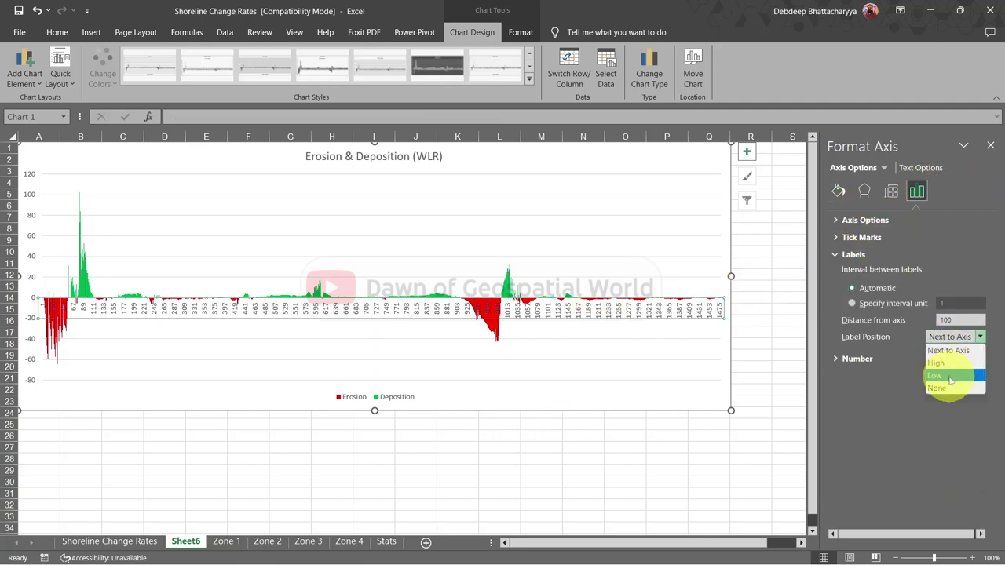
pyautogui.click(950, 377)
# Add horizontal 'Transect ID' and vertical 'Meter' axis titles, clearing the placeholder title text.
pyautogui.click(713, 164)
pyautogui.click(747, 151)
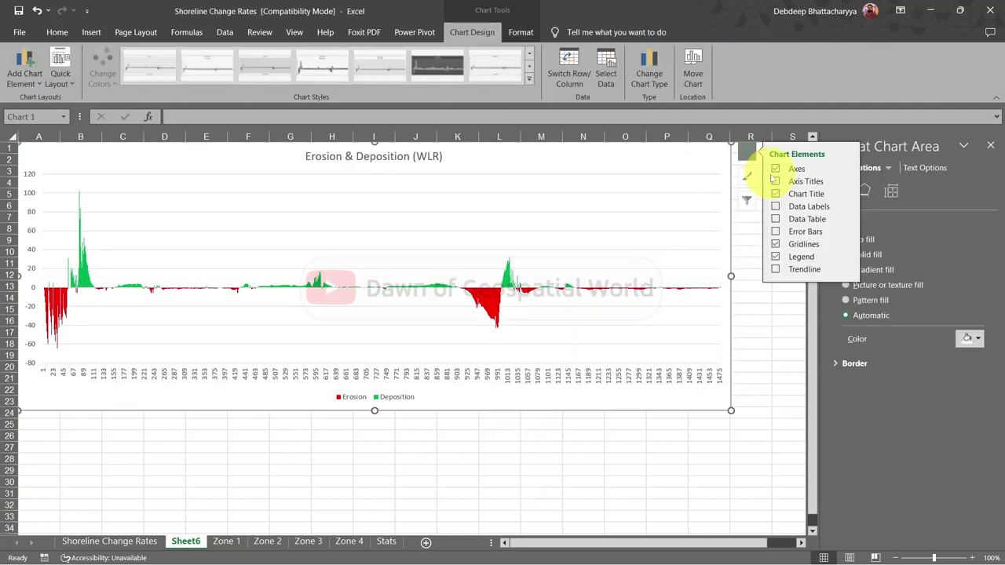
pyautogui.click(846, 183)
pyautogui.click(880, 186)
pyautogui.click(879, 197)
pyautogui.click(396, 374)
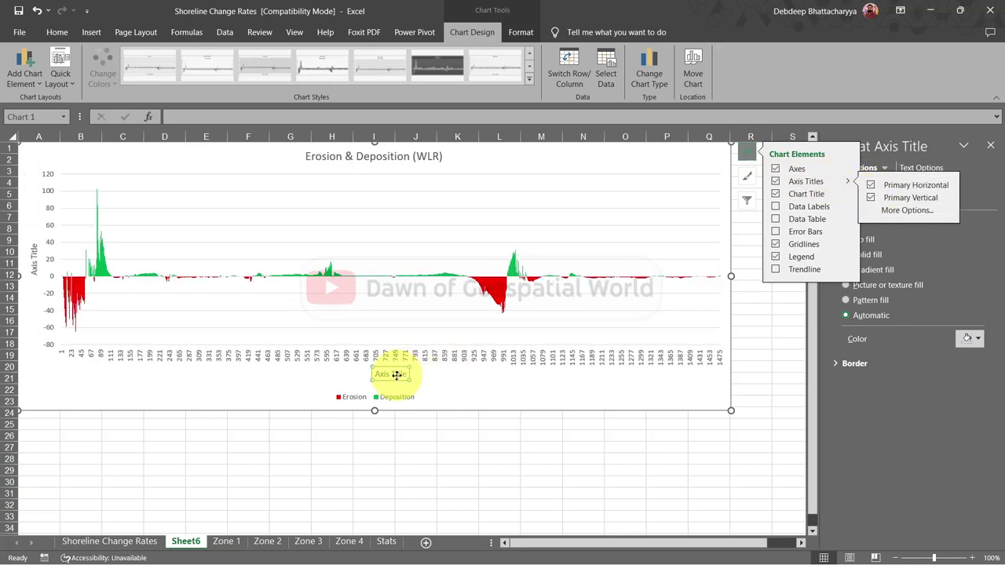
pyautogui.tripleClick(396, 374)
pyautogui.press('Delete')
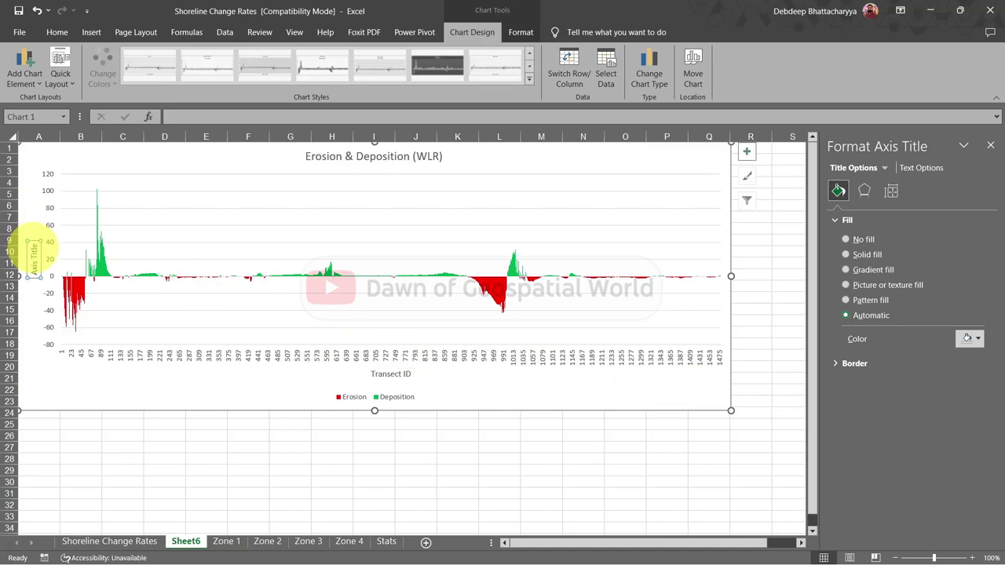
pyautogui.click(337, 473)
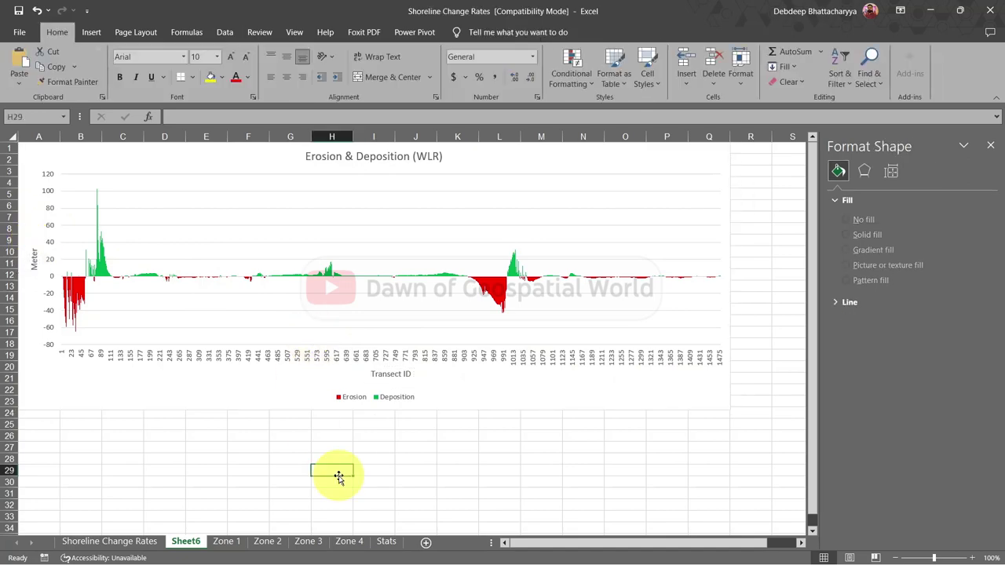